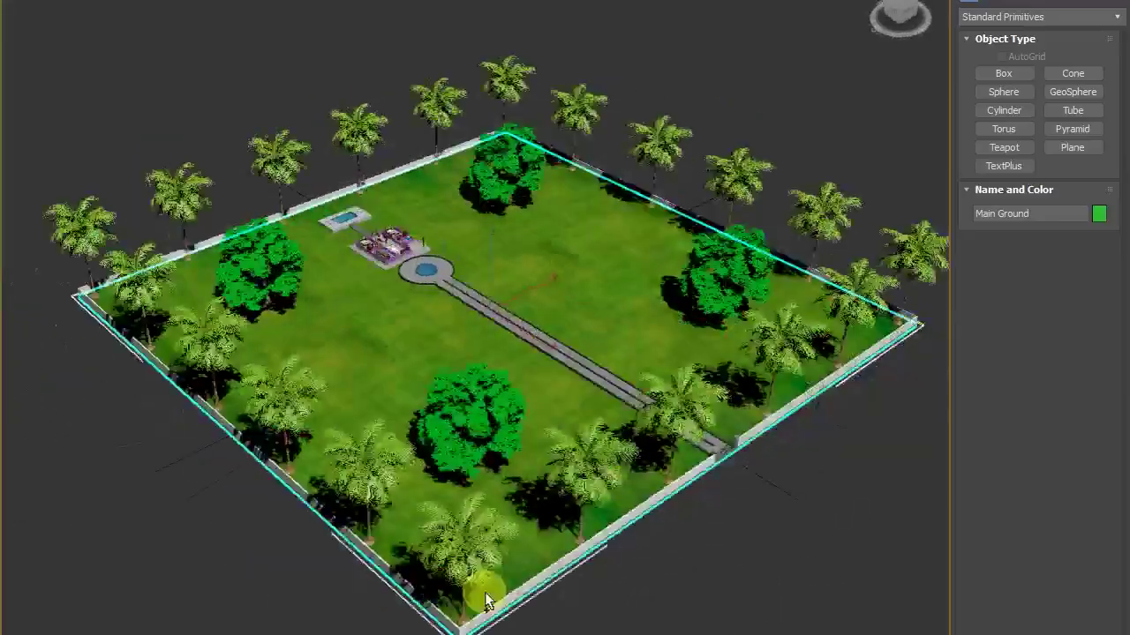
Orbit around the walled garden, selecting Main Ground, until the garden faces front-on
mouse_move(474, 588)
middle_mouse_down("alt")
mouse_move(789, 585)
mouse_move(545, 332)
middle_mouse_up("alt")
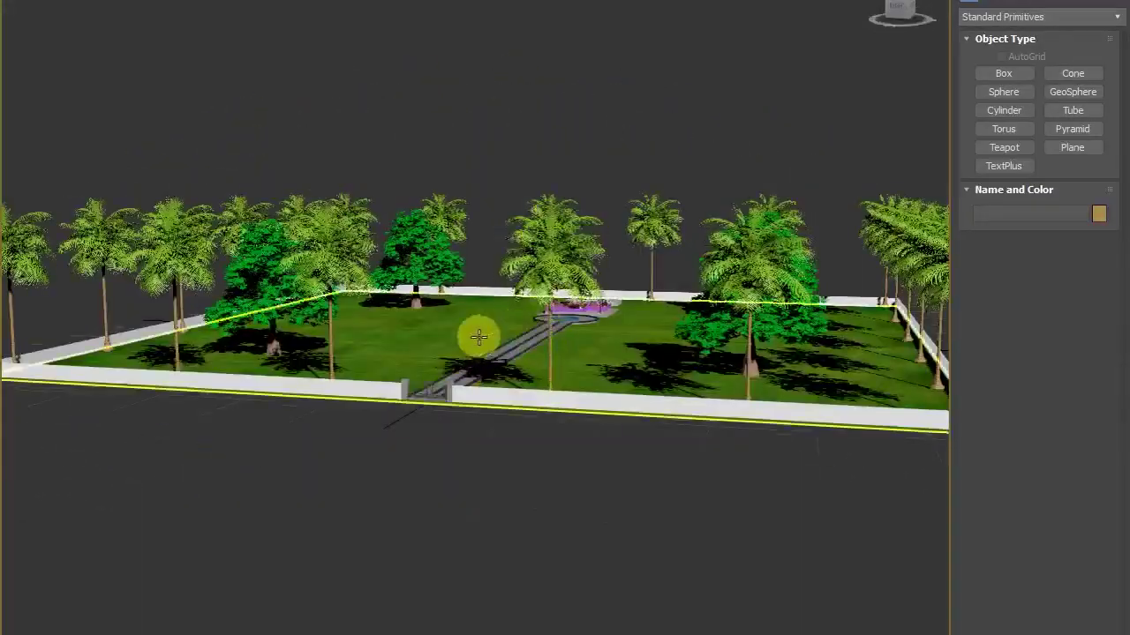
left_click(479, 336)
mouse_move(459, 503)
middle_mouse_down("alt")
mouse_move(575, 511)
mouse_move(617, 492)
mouse_move(820, 502)
middle_mouse_up("alt")
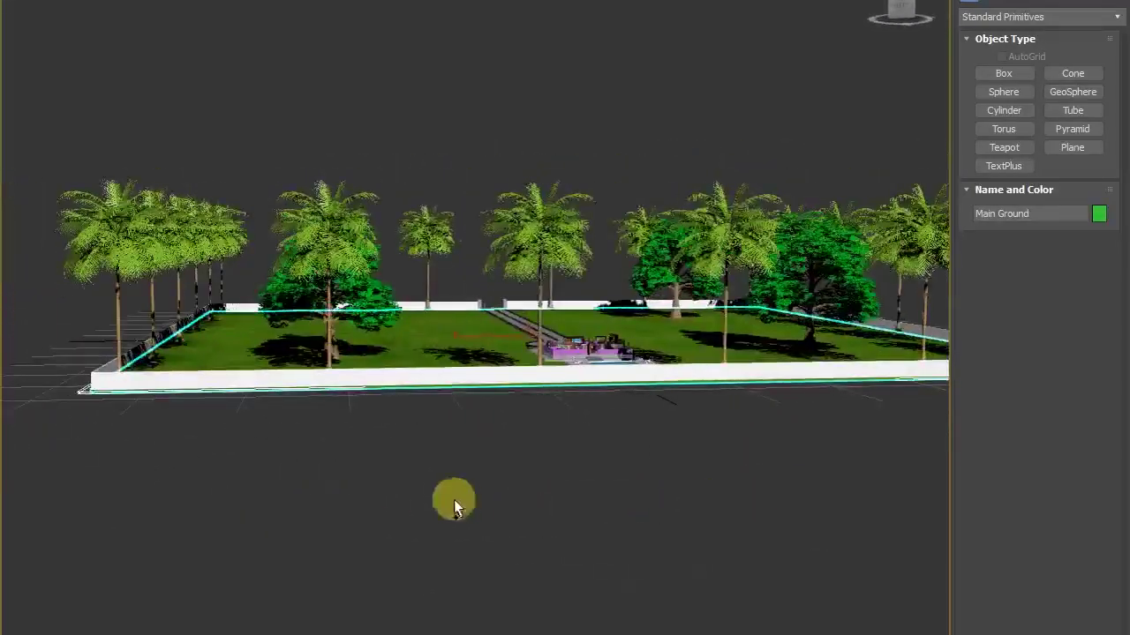
middle_click_drag(357, 499, 657, 527, "alt")
scroll(531, 498, "up", 10)
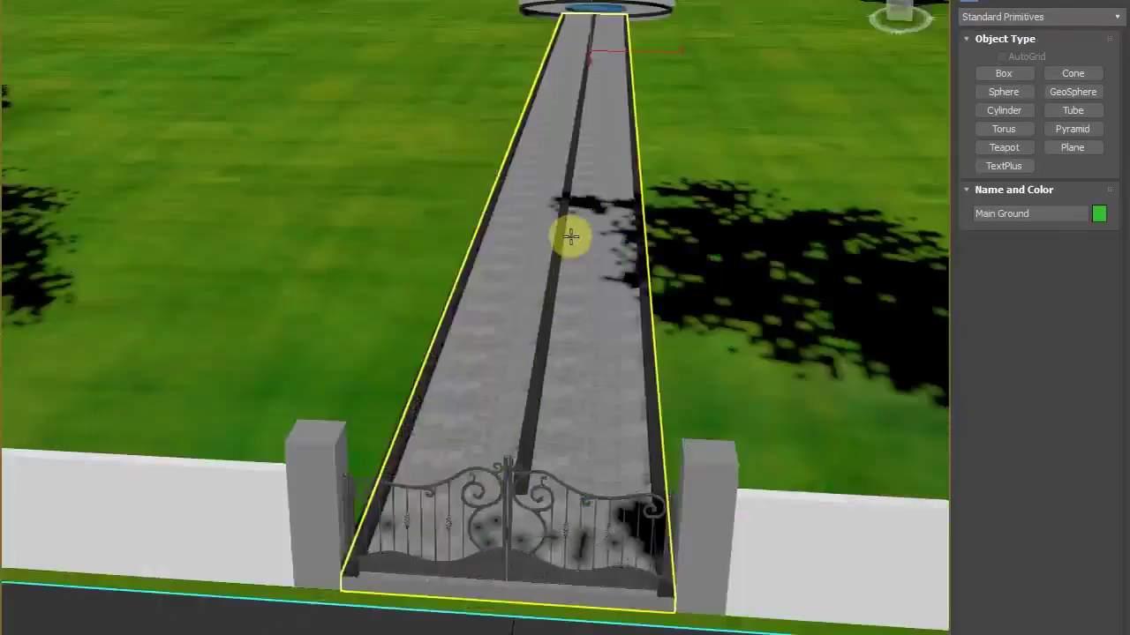
scroll(571, 237, "down", 5)
scroll(550, 411, "down", 5)
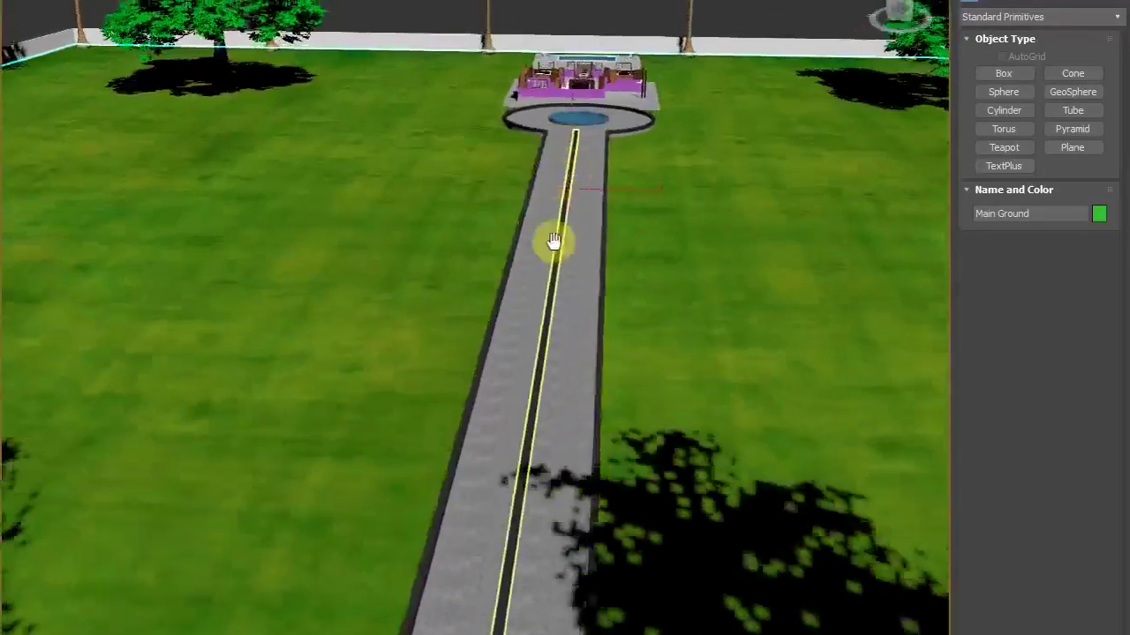
Tilt and zoom along the walkway past the gate and fountain, then select the house Basement001
middle_click_drag(550, 239, 536, 304, "alt")
scroll(536, 304, "up", 3)
scroll(529, 290, "up", 3)
scroll(542, 277, "up", 3)
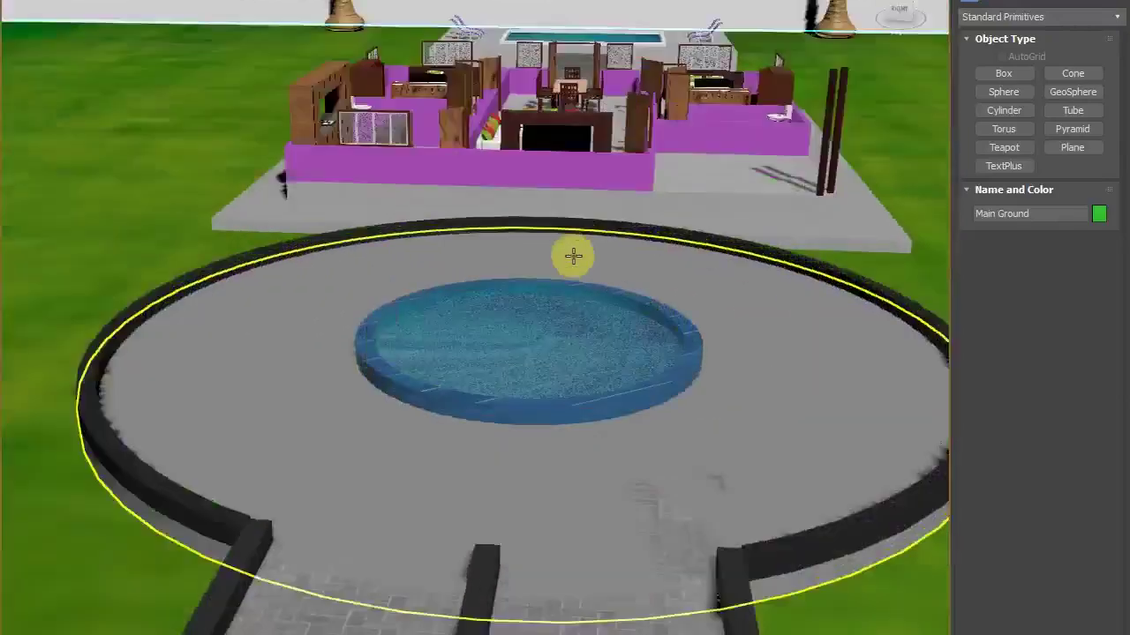
scroll(574, 255, "up", 3)
scroll(517, 315, "down", 10)
left_click(518, 315)
scroll(660, 433, "up", 5)
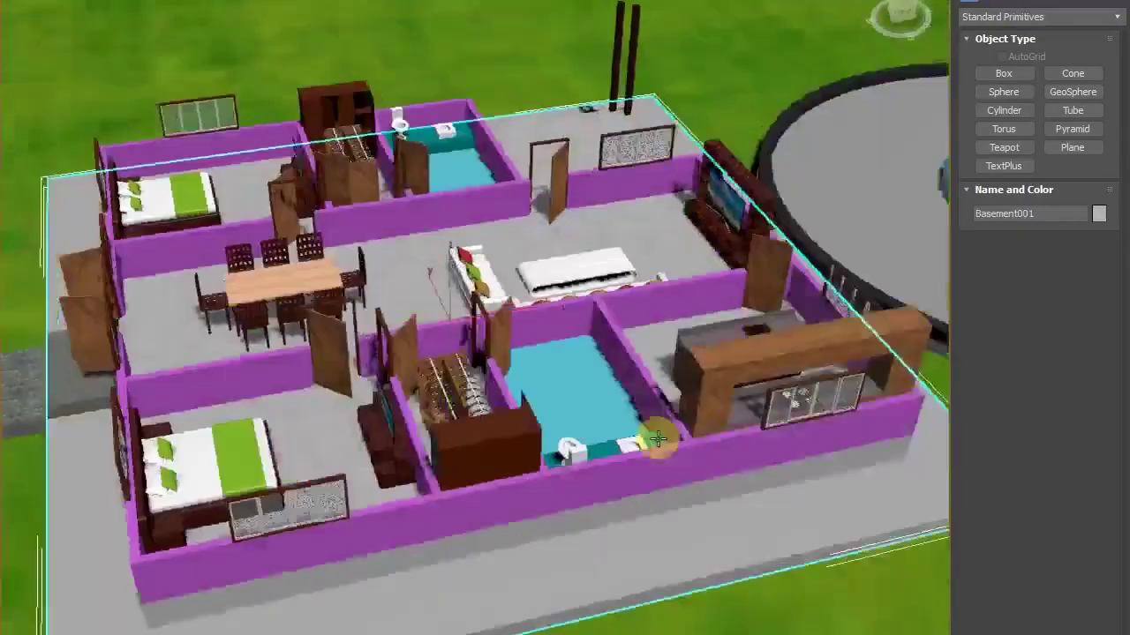
Orbit to the house's far side, select the interior bench, and view the living room up close
scroll(621, 438, "up", 2)
scroll(587, 449, "up", 2)
middle_click_drag(588, 449, 392, 444, "alt")
left_click(371, 314)
scroll(336, 189, "up", 5)
mouse_move(335, 189)
middle_mouse_down("alt")
mouse_move(242, 232)
mouse_move(630, 537)
mouse_move(513, 550)
mouse_move(559, 597)
mouse_move(559, 588)
mouse_move(353, 550)
mouse_move(308, 552)
middle_mouse_up("alt")
scroll(242, 232, "down", 5)
middle_click_drag(278, 317, 356, 325, "alt")
scroll(219, 362, "up", 3)
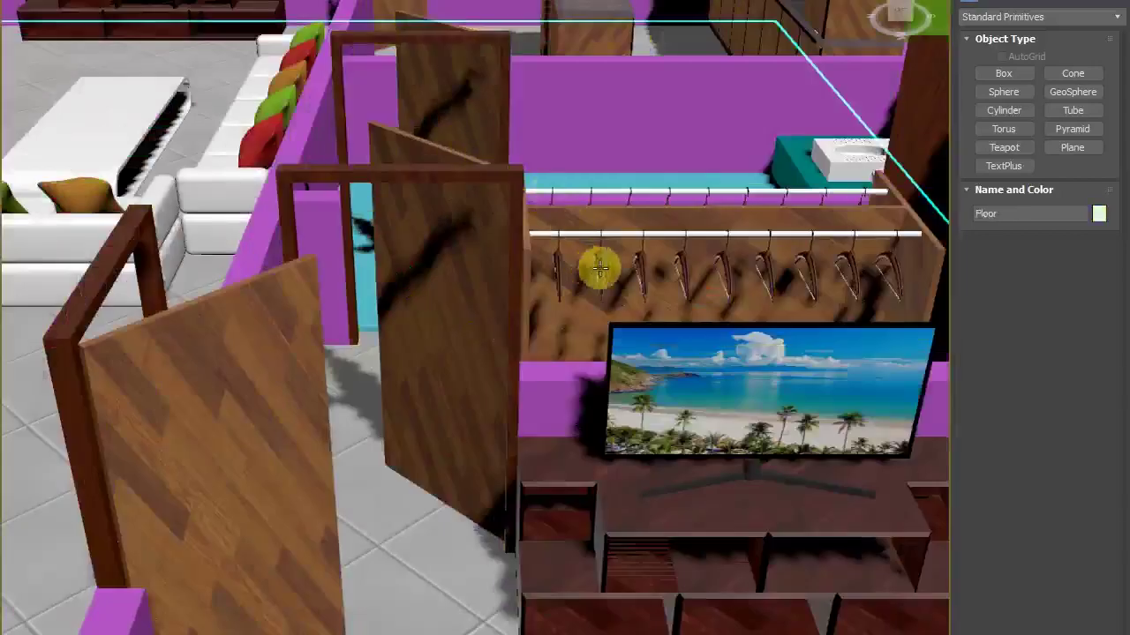
Zoom onto Dressing Raak Set001 and orbit to see its hangers from the side
scroll(662, 291, "down", 5)
scroll(741, 320, "down", 3)
scroll(764, 324, "down", 3)
scroll(732, 322, "down", 2)
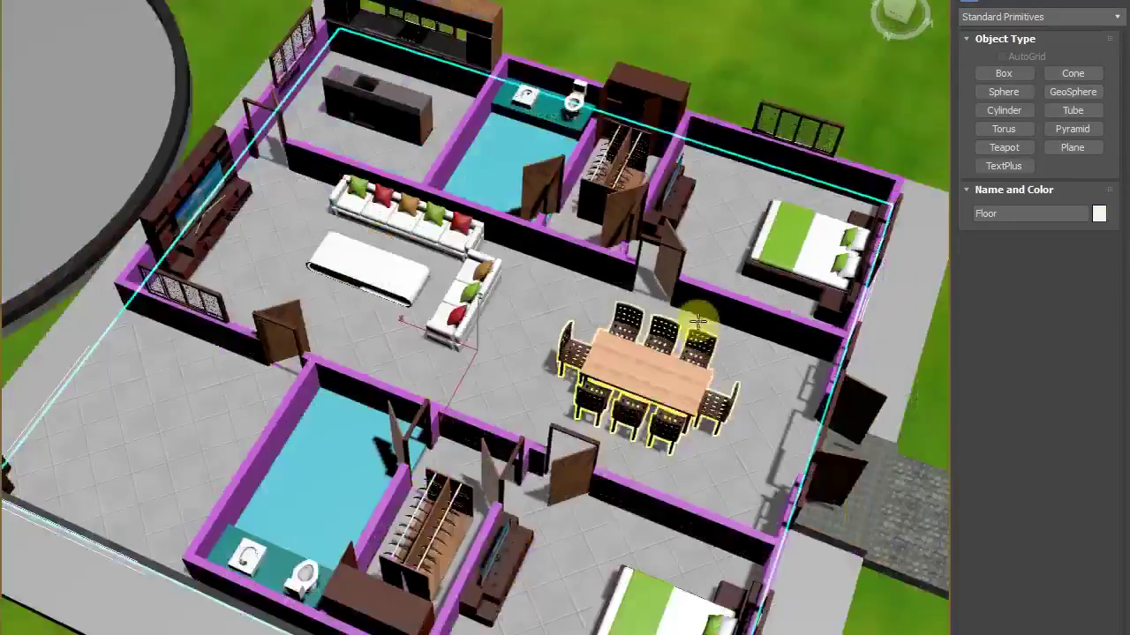
scroll(623, 156, "up", 5)
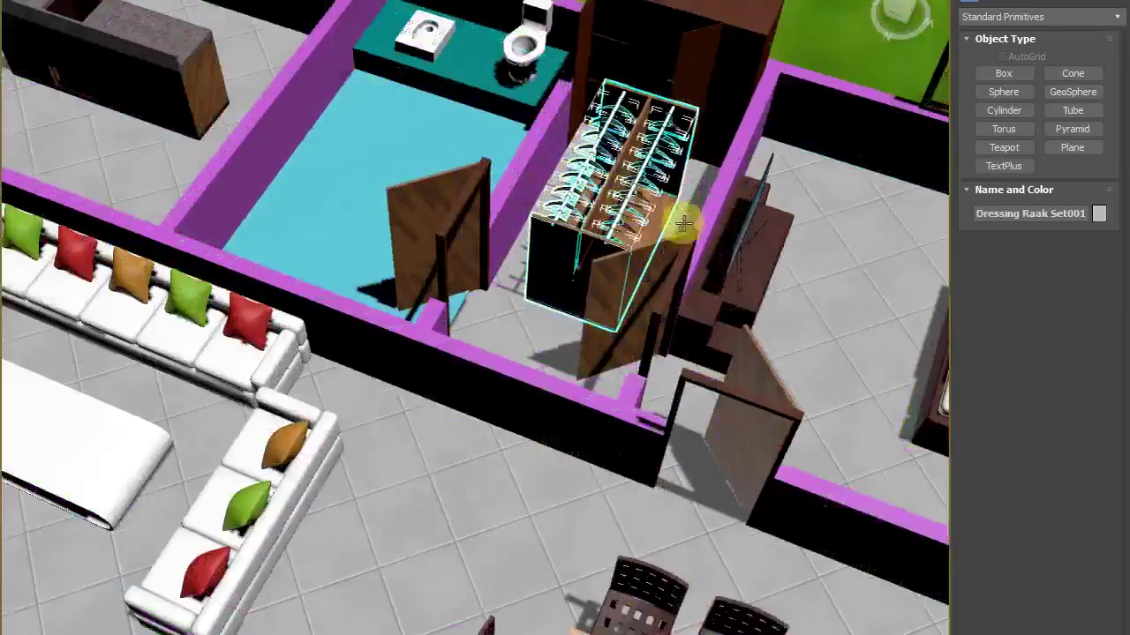
scroll(684, 225, "down", 2)
scroll(714, 222, "down", 2)
scroll(731, 210, "up", 3)
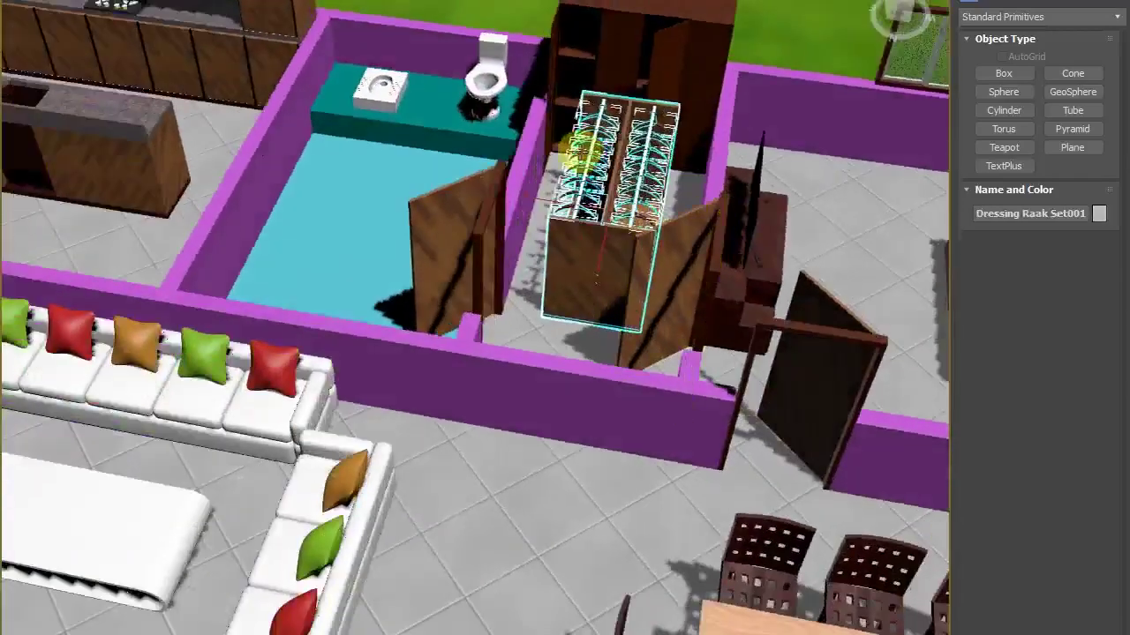
scroll(583, 150, "up", 3)
scroll(605, 114, "up", 3)
middle_click_drag(813, 259, 657, 250, "alt")
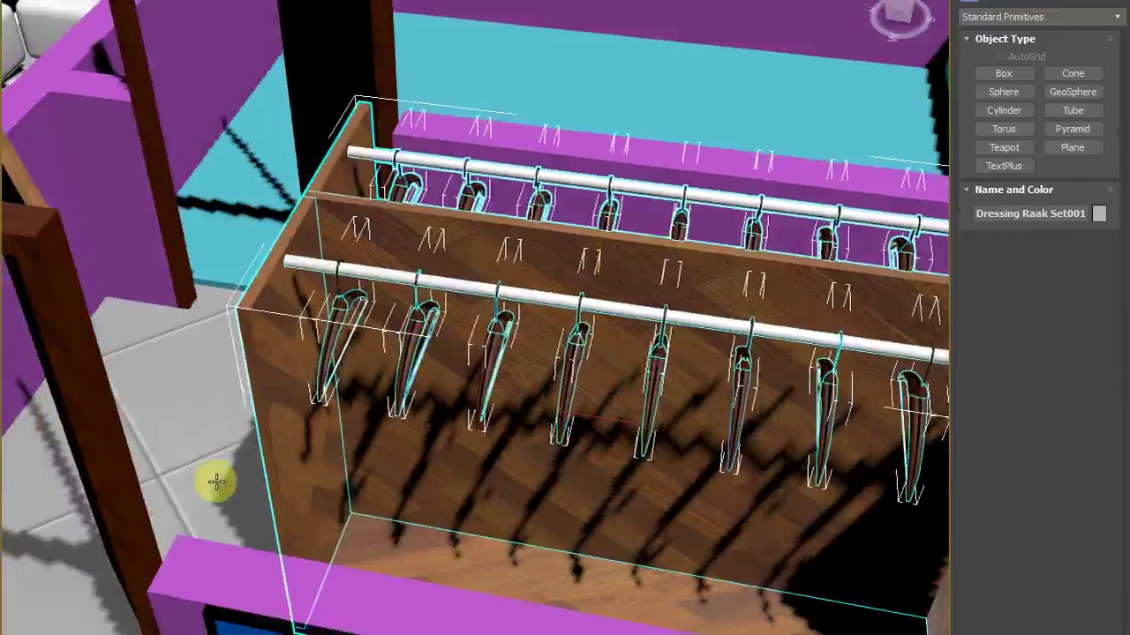
Frame the TV stand in front of the rack, reselect the rack, and look down on it from behind
left_click(216, 481)
scroll(450, 386, "down", 5)
scroll(335, 321, "down", 2)
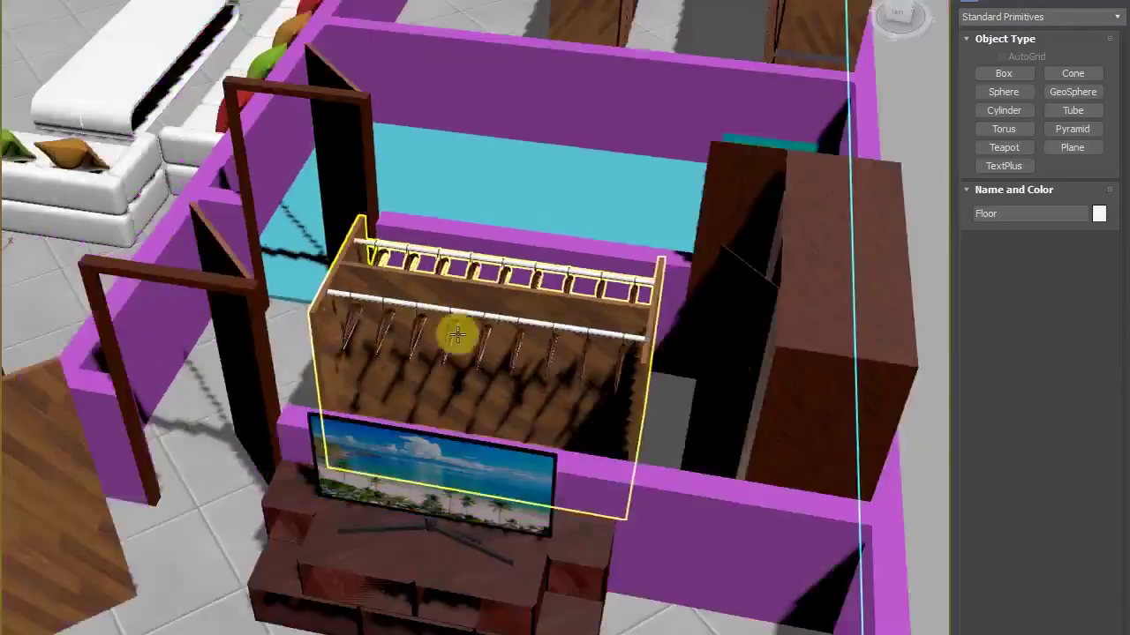
scroll(526, 369, "up", 2)
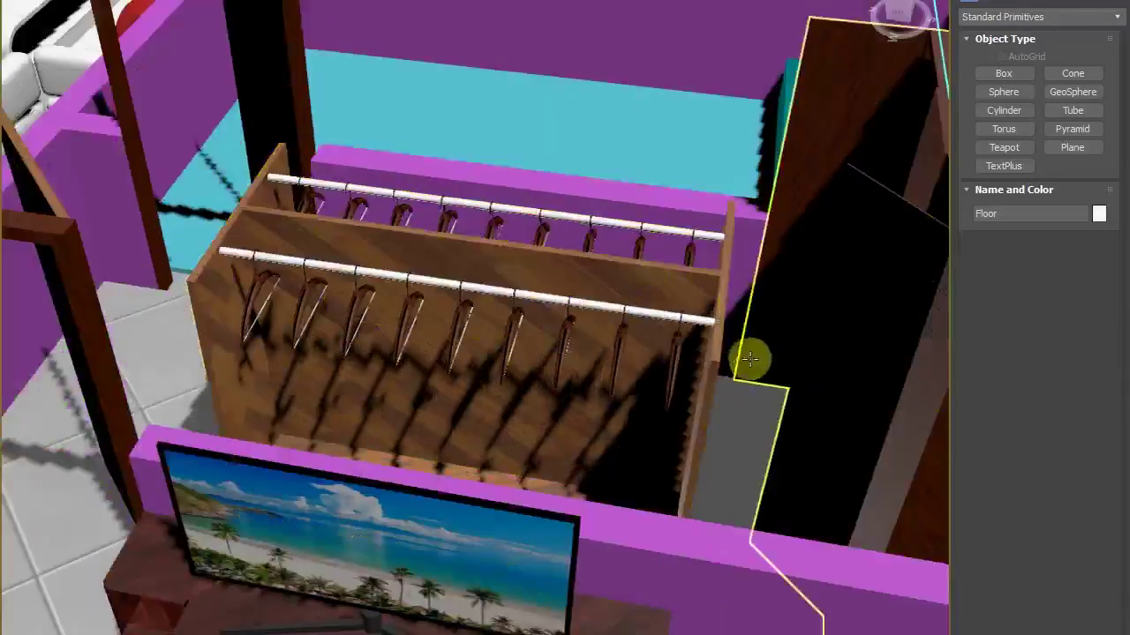
scroll(489, 444, "down", 3)
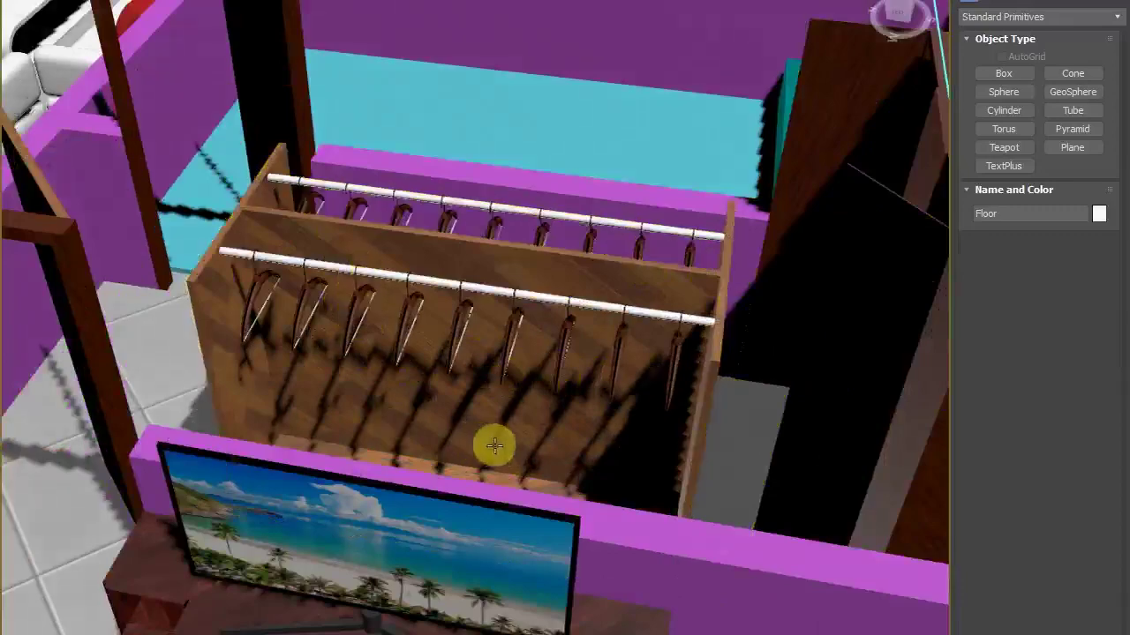
middle_click_drag(489, 444, 533, 451, "alt")
left_click(653, 148)
mouse_move(749, 201)
middle_mouse_down("alt")
mouse_move(588, 218)
mouse_move(526, 266)
mouse_move(408, 253)
mouse_move(303, 221)
middle_mouse_up("alt")
Orbit past the rack, TV unit and bed to the bathroom, select floor Wall037, and view the wardrobe side
scroll(323, 303, "down", 3)
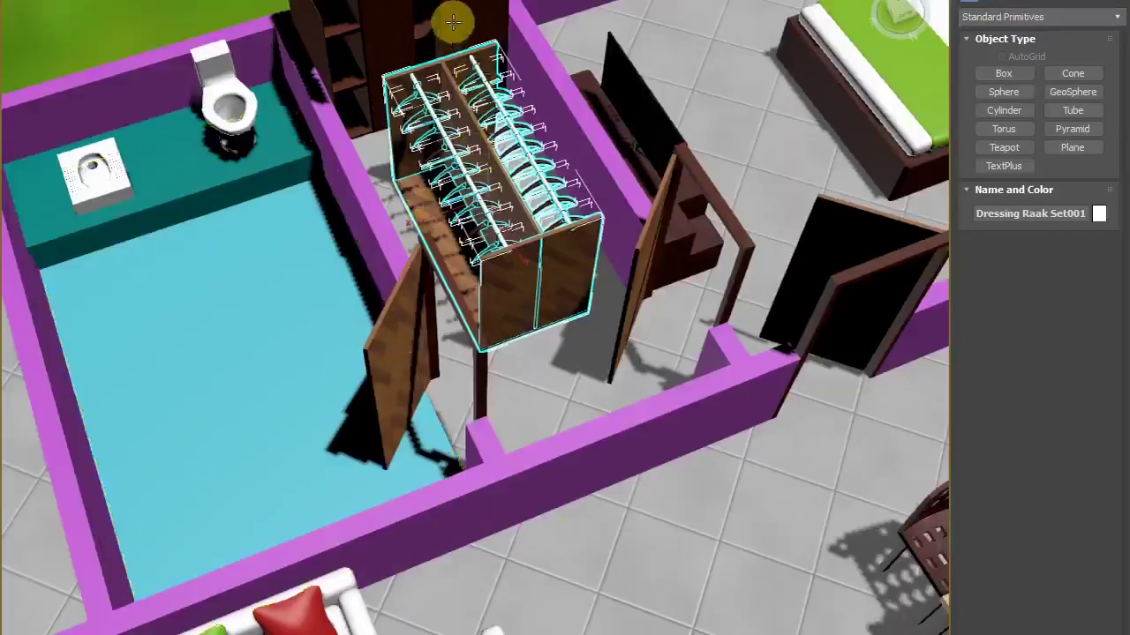
scroll(453, 22, "up", 5)
scroll(446, 62, "down", 5)
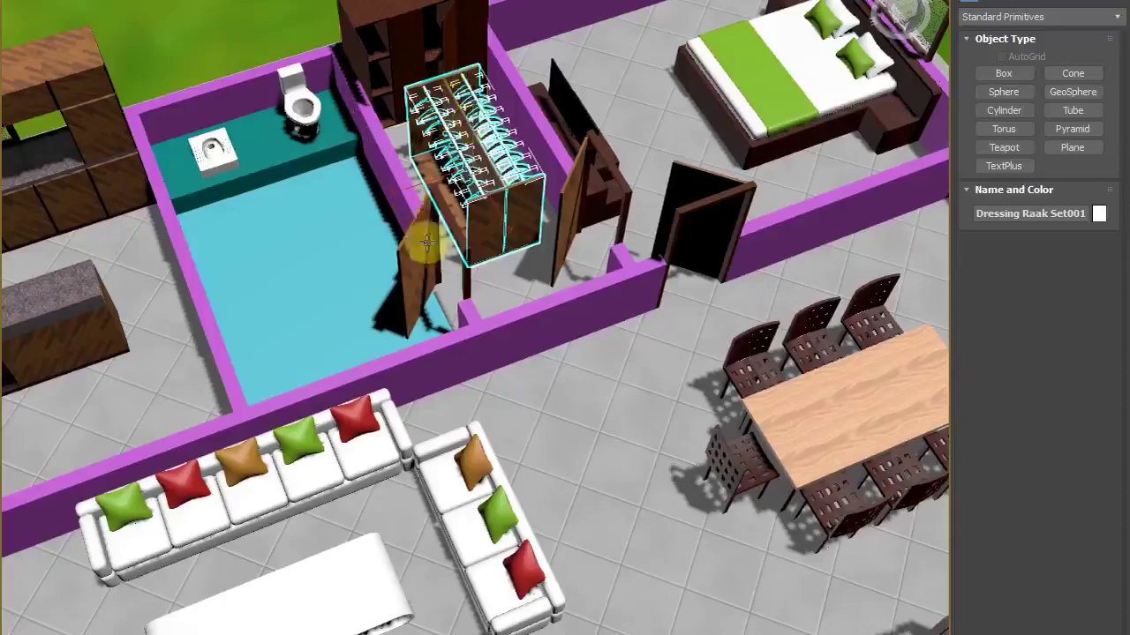
scroll(466, 234, "up", 2)
mouse_move(542, 341)
middle_mouse_down("alt")
mouse_move(391, 310)
mouse_move(422, 334)
middle_mouse_up("alt")
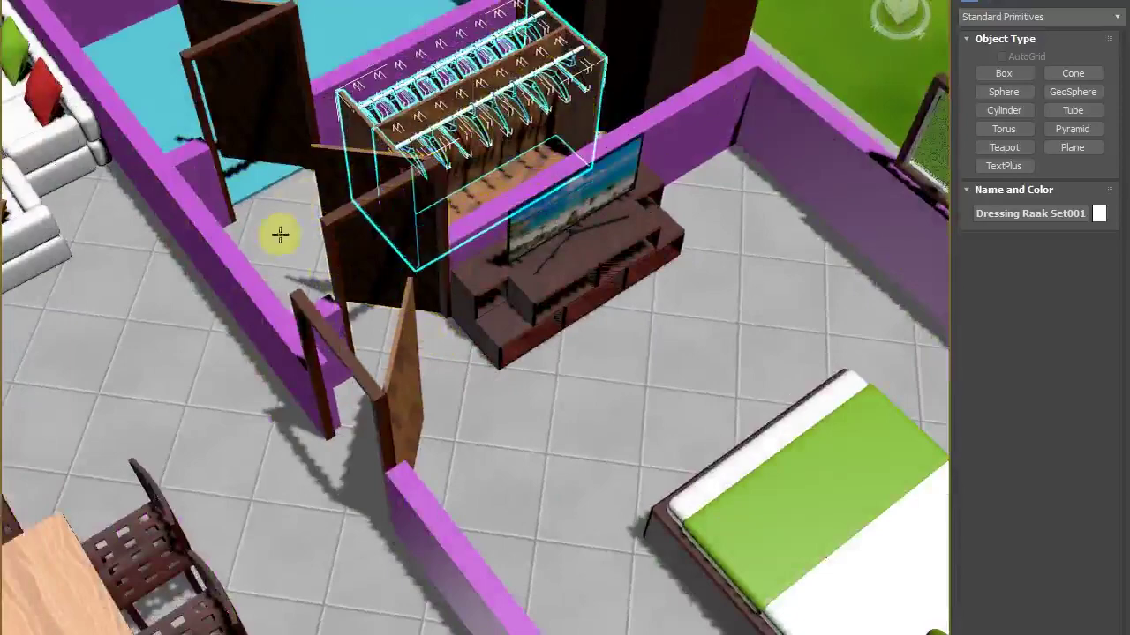
mouse_move(261, 135)
middle_mouse_down("alt")
mouse_move(335, 171)
mouse_move(461, 139)
mouse_move(377, 232)
middle_mouse_up("alt")
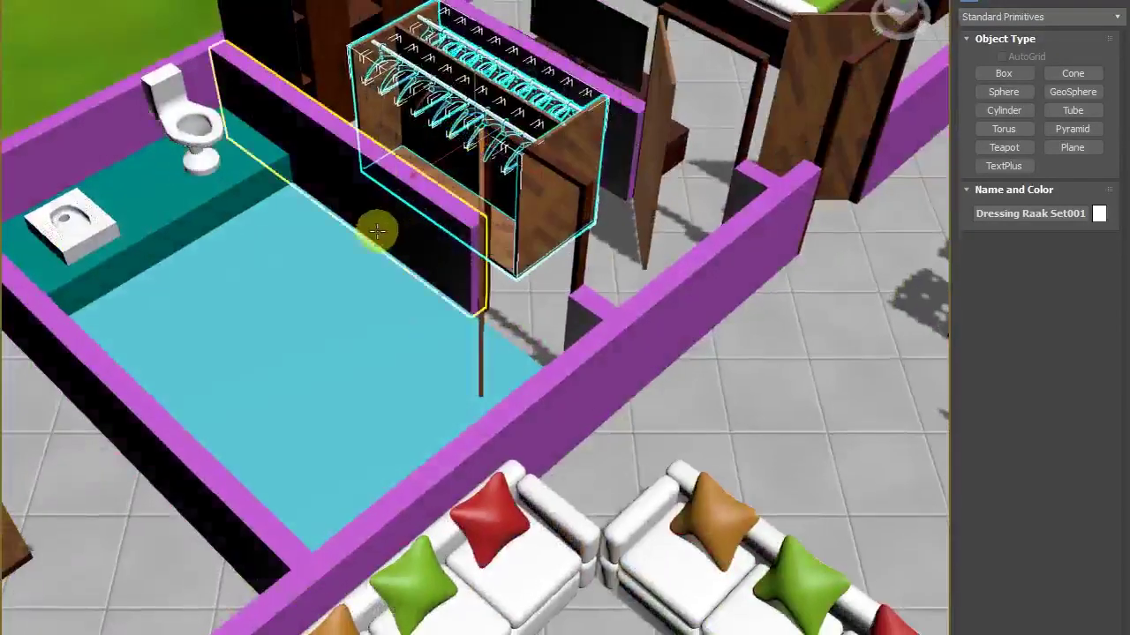
left_click(421, 407)
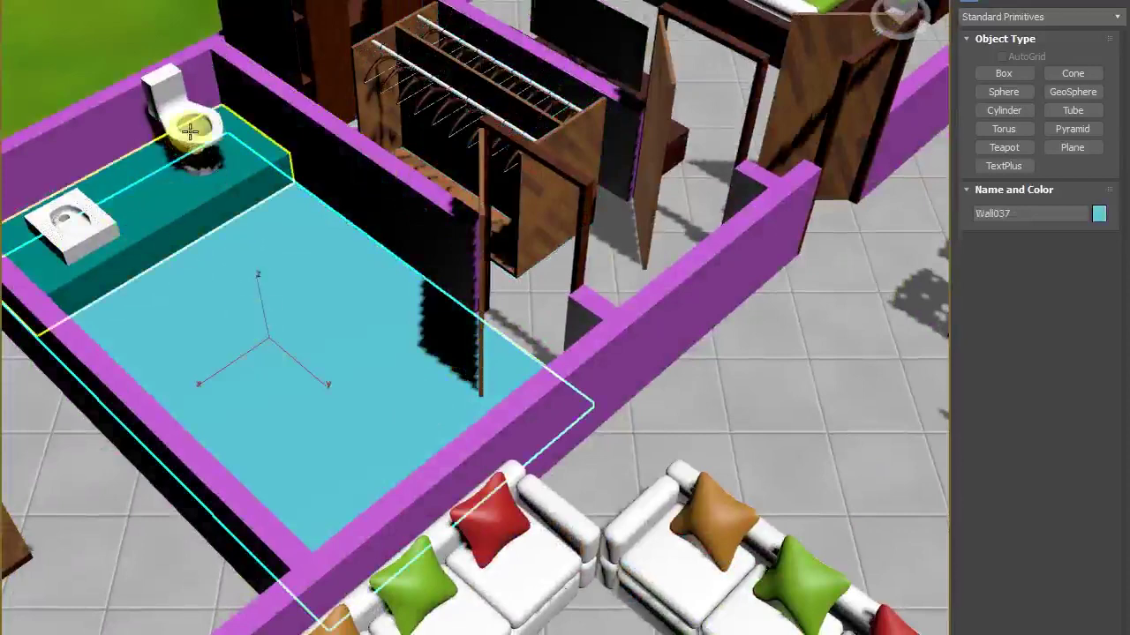
left_click(395, 416)
mouse_move(592, 354)
middle_mouse_down("alt")
mouse_move(559, 371)
mouse_move(430, 372)
mouse_move(496, 365)
middle_mouse_up("alt")
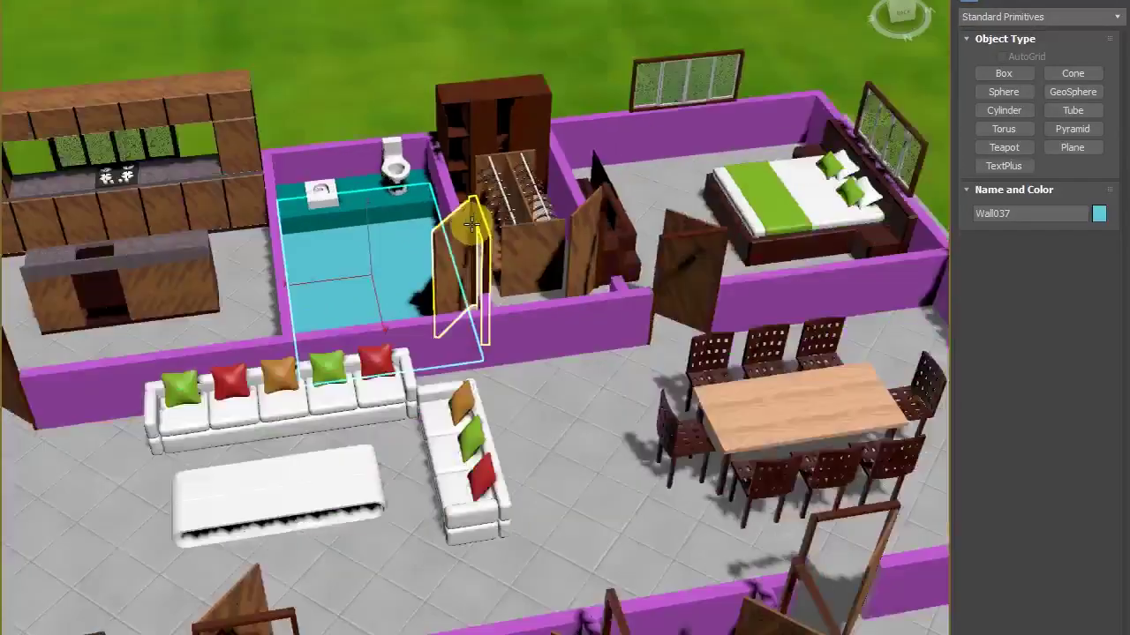
Select Bed001 in the right bedroom, frame it with Z, and orbit to its far side
middle_click_drag(756, 522, 880, 529, "alt")
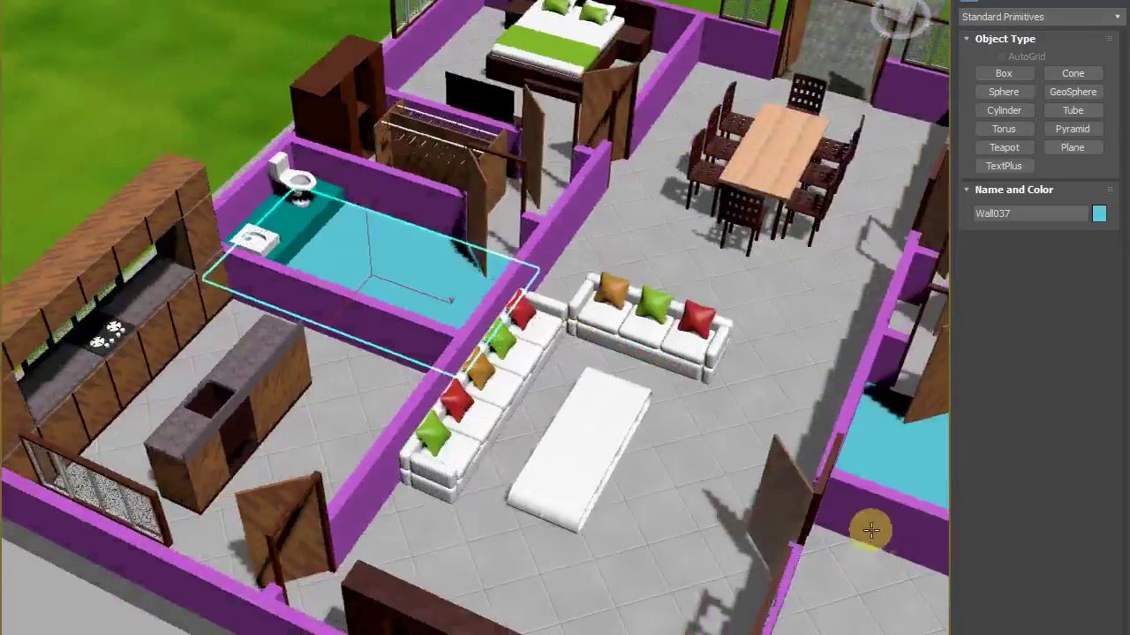
scroll(373, 406, "down", 3)
scroll(755, 370, "up", 4)
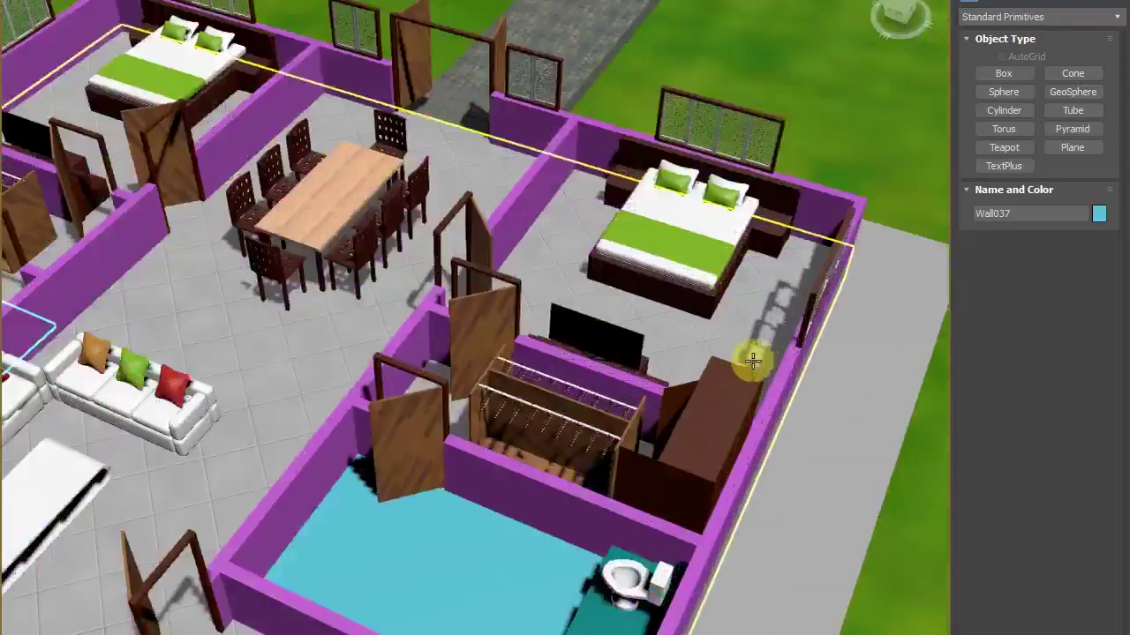
left_click(672, 252)
middle_click_drag(768, 295, 482, 282, "alt")
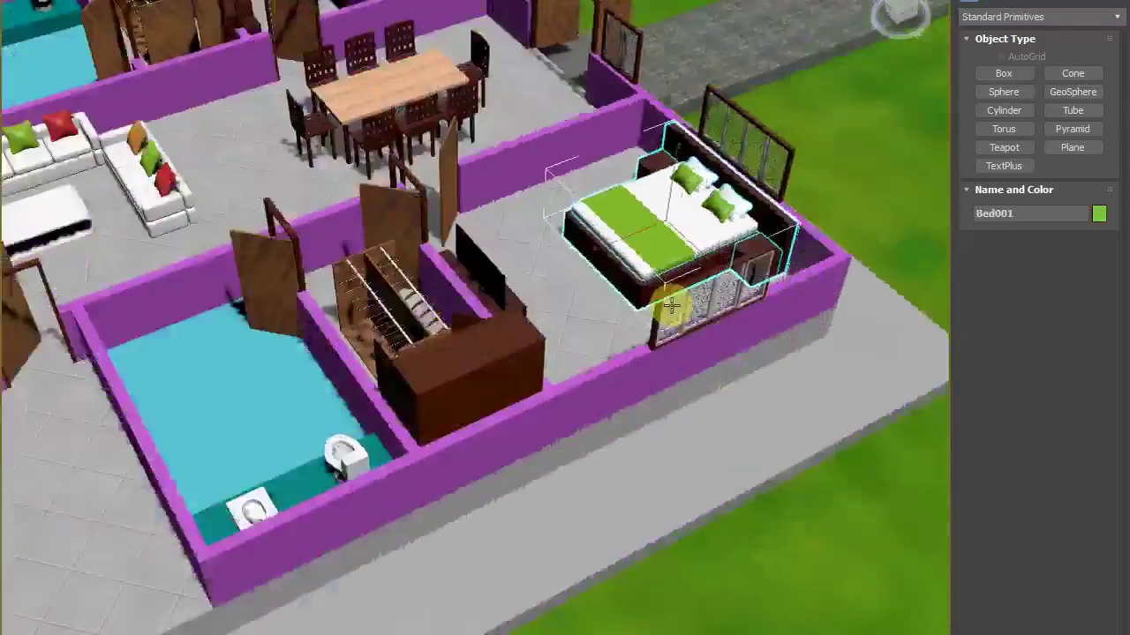
scroll(672, 219, "up", 3)
key("z")
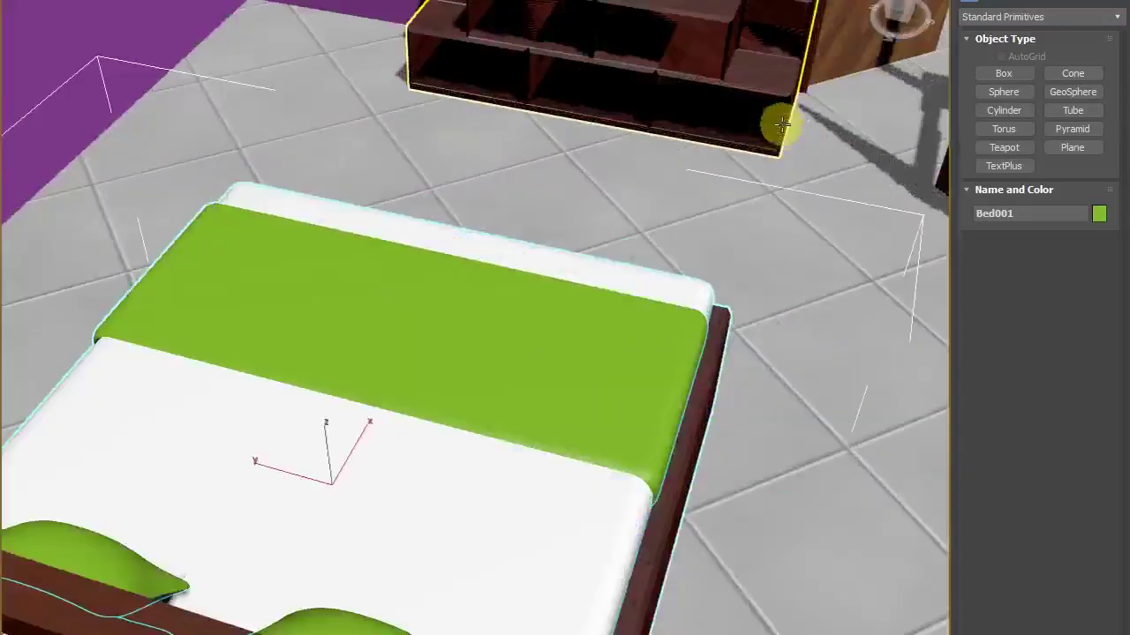
scroll(442, 367, "down", 3)
mouse_move(628, 421)
middle_mouse_down("alt")
mouse_move(542, 433)
mouse_move(416, 424)
mouse_move(693, 434)
mouse_move(656, 426)
middle_mouse_up("alt")
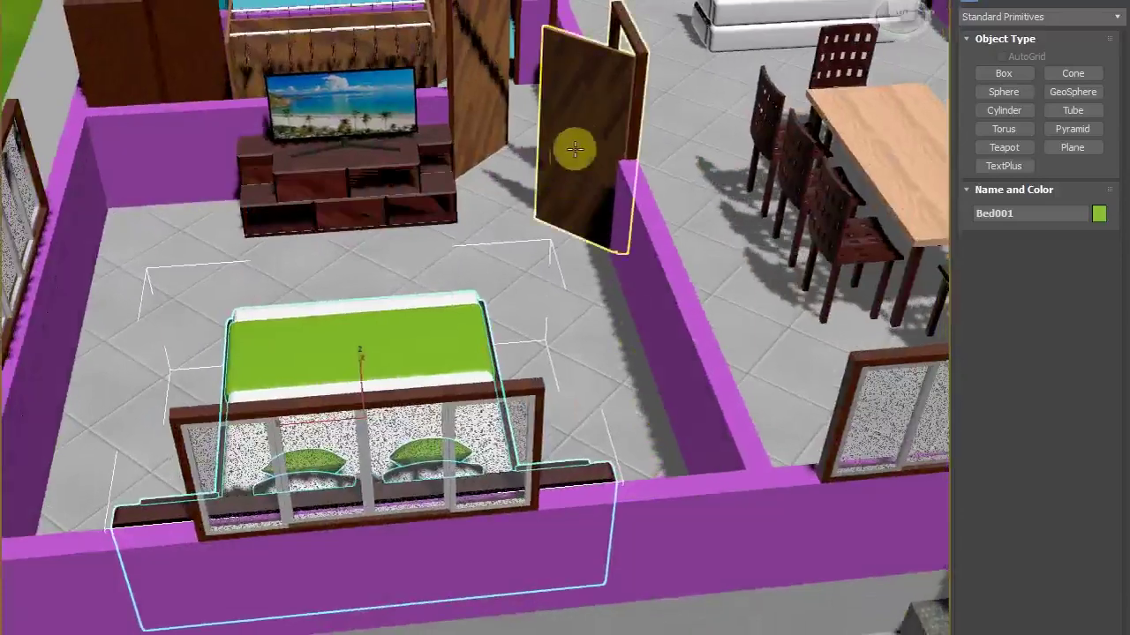
middle_click_drag(499, 353, 336, 335, "alt")
scroll(582, 320, "down", 5)
scroll(497, 311, "up", 8)
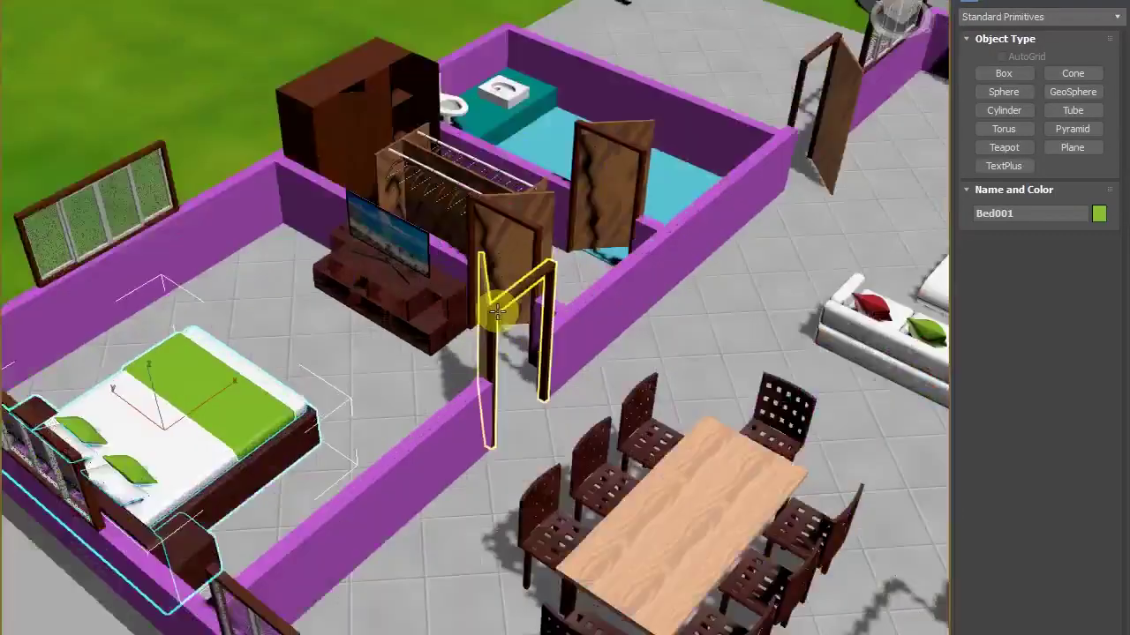
scroll(547, 297, "up", 4)
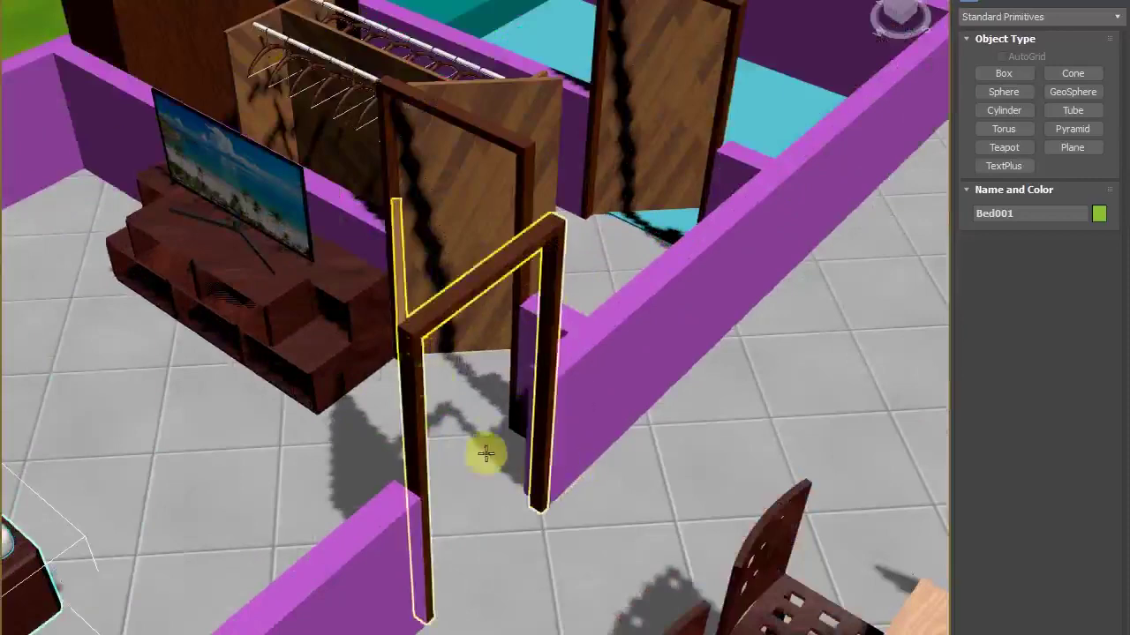
middle_click_drag(489, 479, 449, 468, "alt")
scroll(413, 265, "down", 2)
scroll(413, 265, "down", 5)
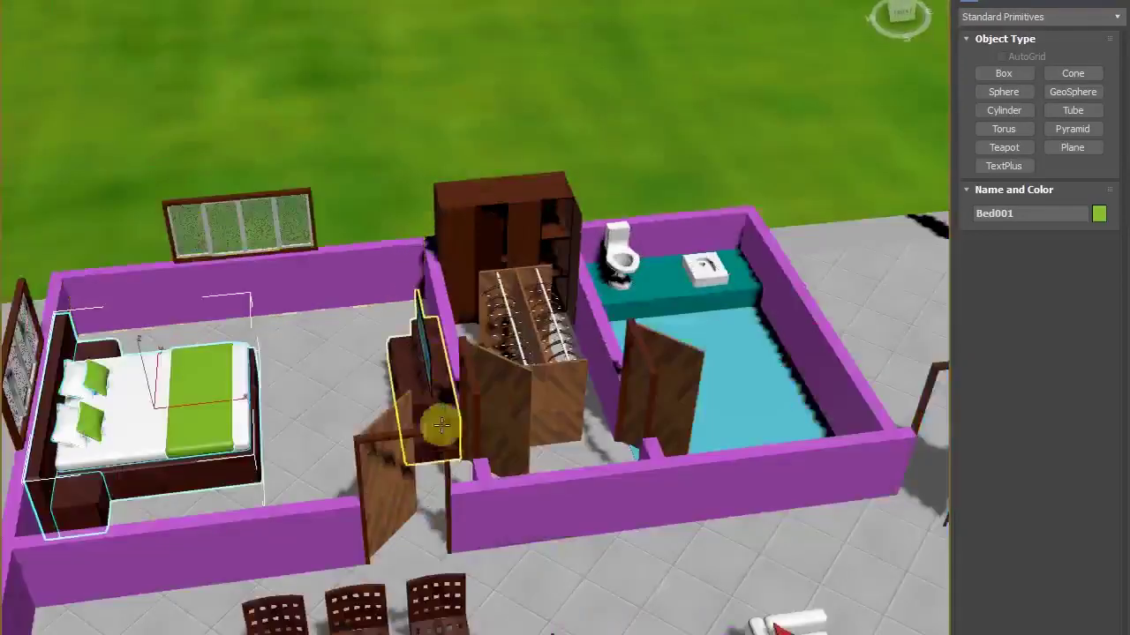
scroll(433, 494, "up", 5)
scroll(410, 483, "up", 4)
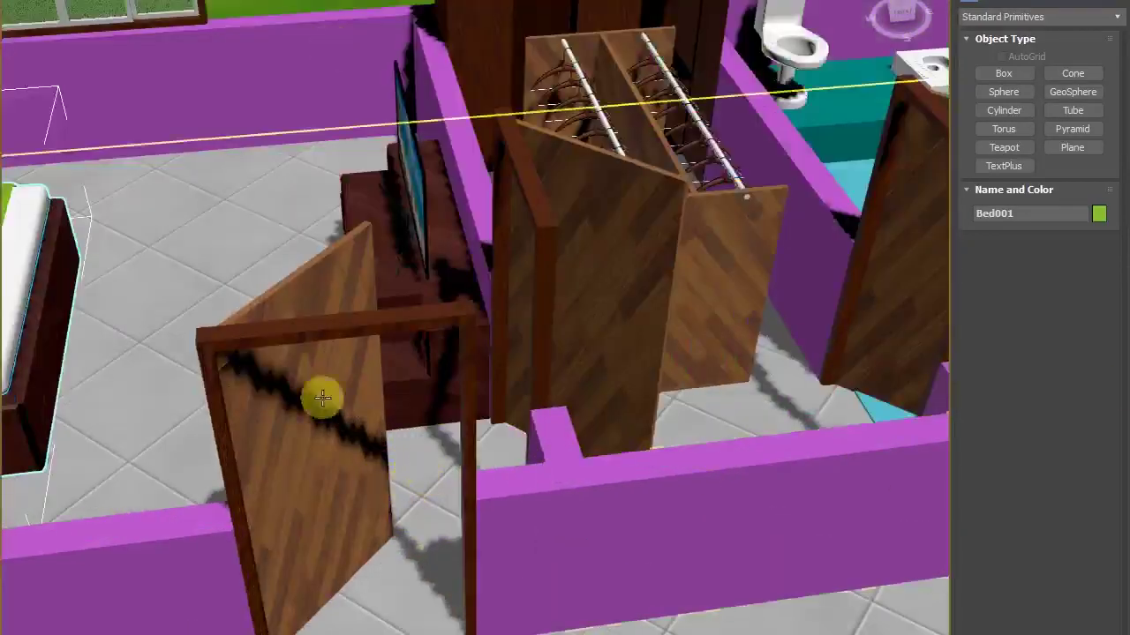
middle_click_drag(526, 400, 516, 425, "alt")
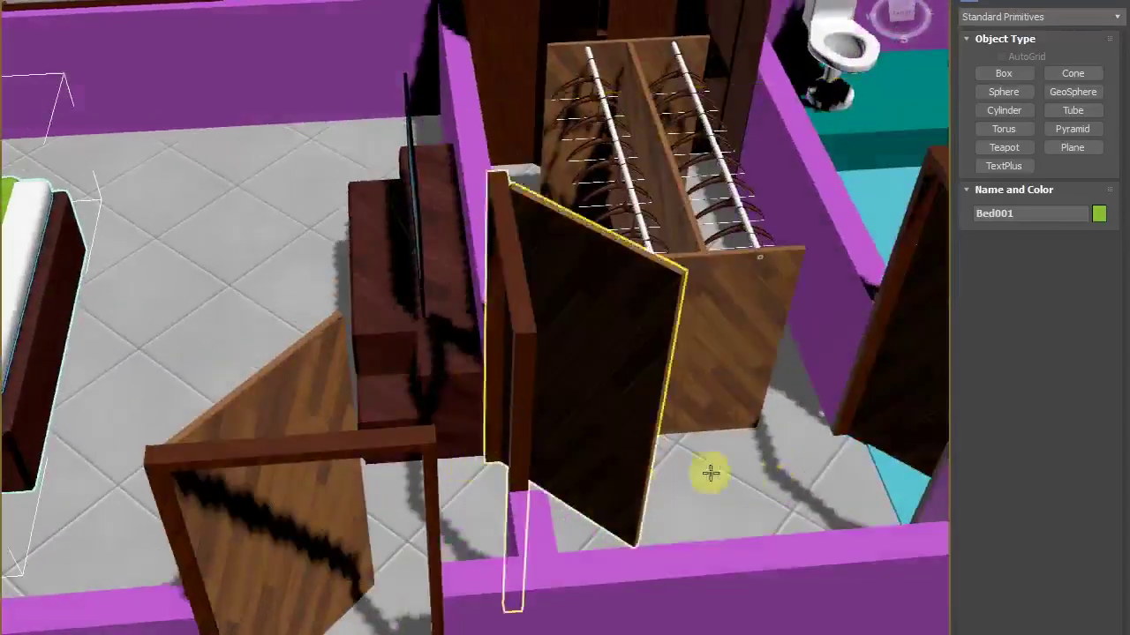
middle_click_drag(773, 499, 731, 479, "alt")
left_click(650, 457)
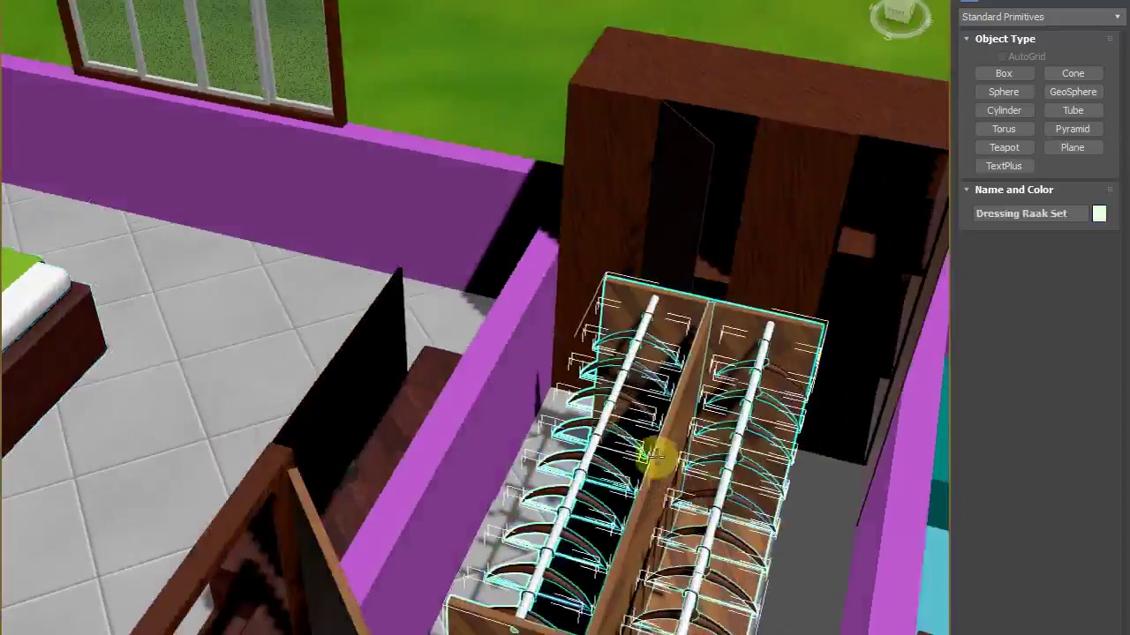
middle_click_drag(650, 456, 511, 393, "alt")
mouse_move(615, 505)
middle_mouse_down("alt")
mouse_move(545, 489)
mouse_move(486, 497)
mouse_move(455, 521)
mouse_move(419, 517)
mouse_move(345, 550)
mouse_move(300, 525)
mouse_move(284, 530)
middle_mouse_up("alt")
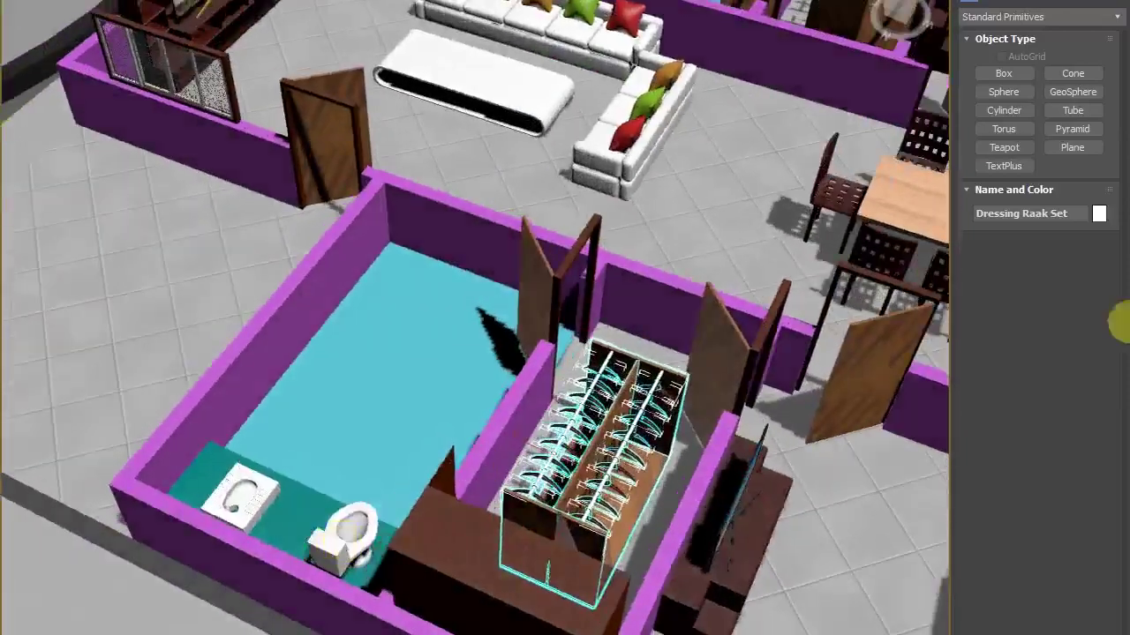
middle_click_drag(702, 459, 416, 433, "alt")
left_click(831, 163)
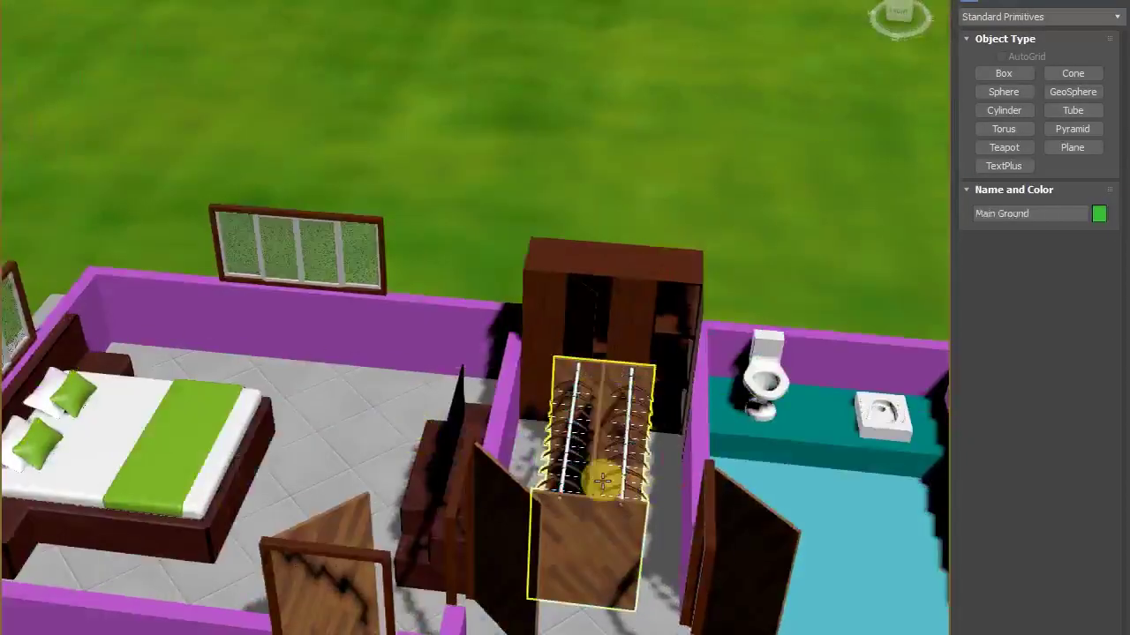
scroll(603, 481, "up", 4)
scroll(669, 428, "up", 5)
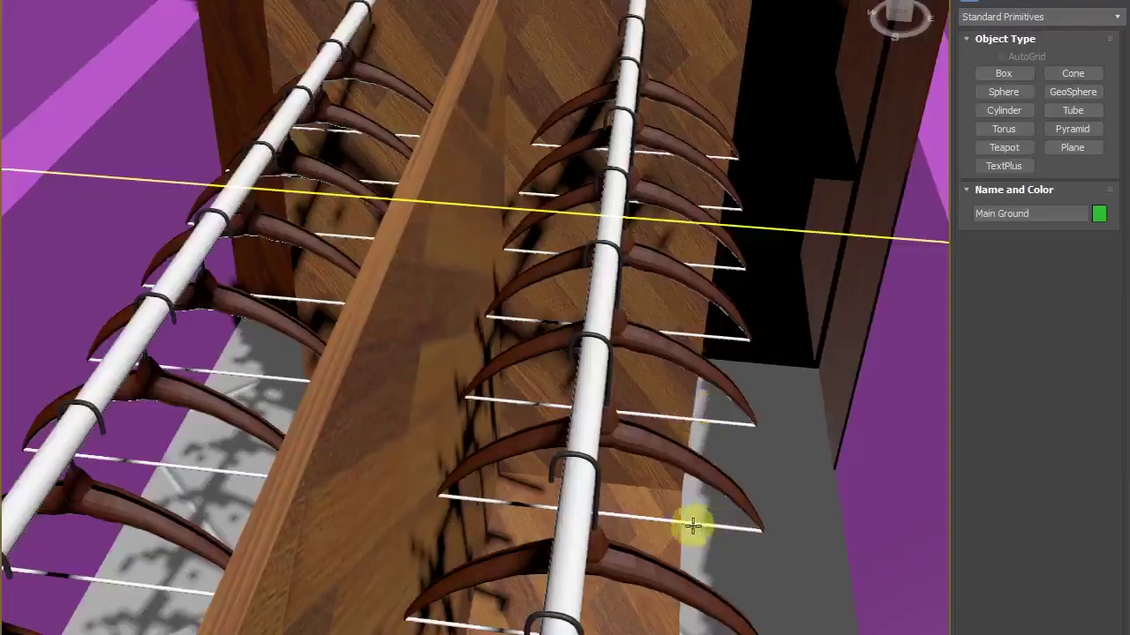
scroll(693, 526, "down", 5)
scroll(650, 522, "down", 3)
scroll(608, 468, "down", 2)
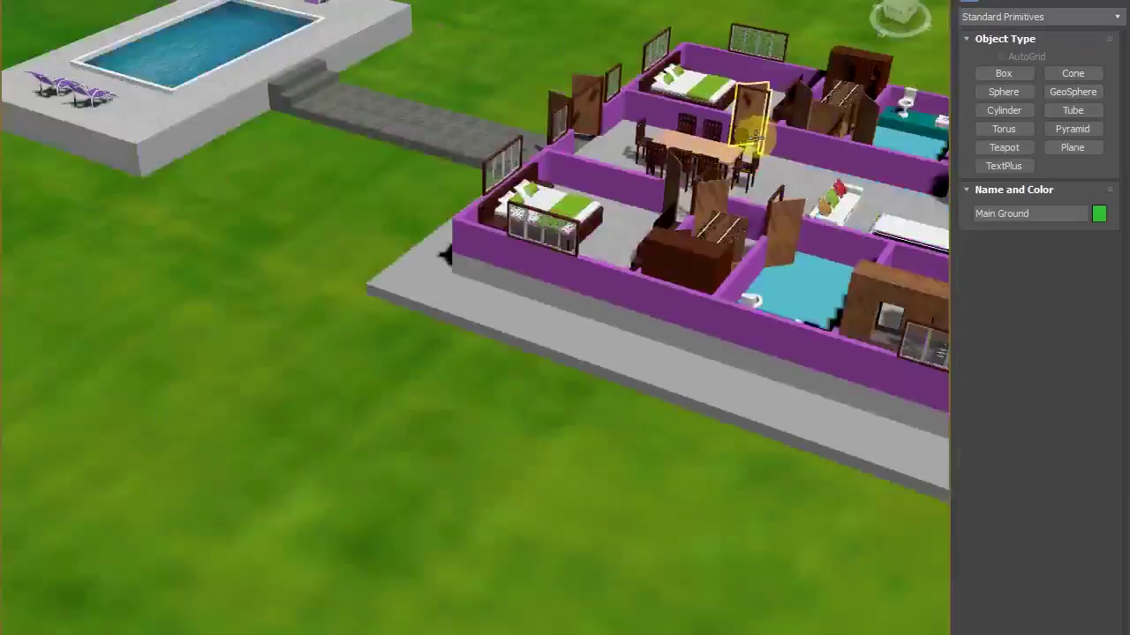
scroll(755, 135, "up", 5)
scroll(429, 341, "down", 5)
scroll(411, 535, "up", 3)
scroll(472, 321, "up", 3)
scroll(467, 388, "up", 3)
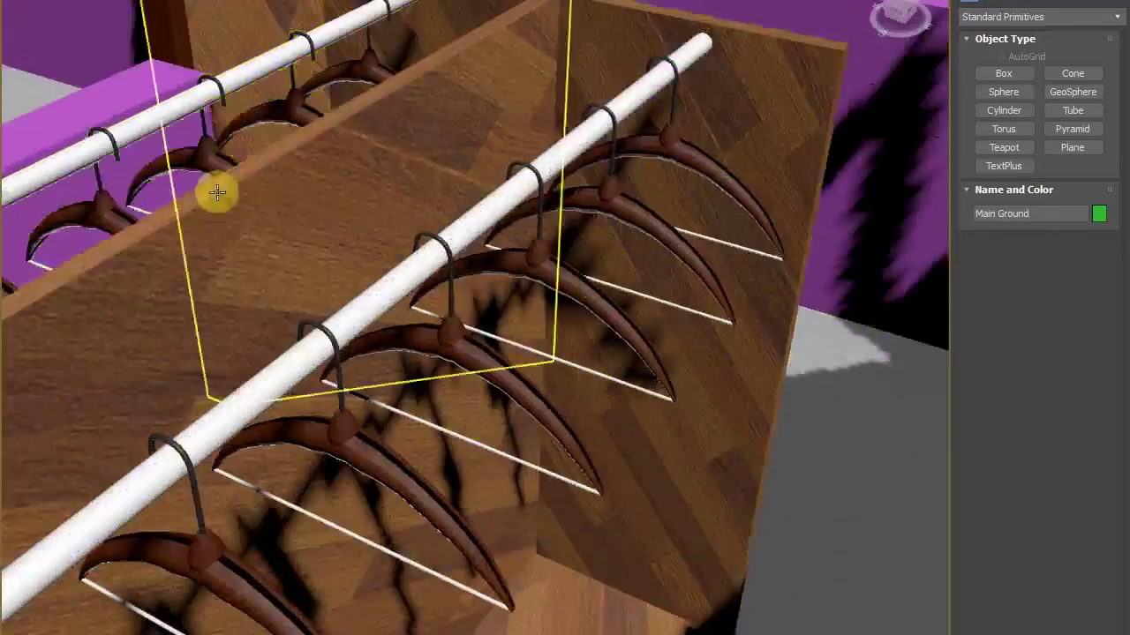
scroll(302, 449, "down", 3)
scroll(353, 424, "down", 3)
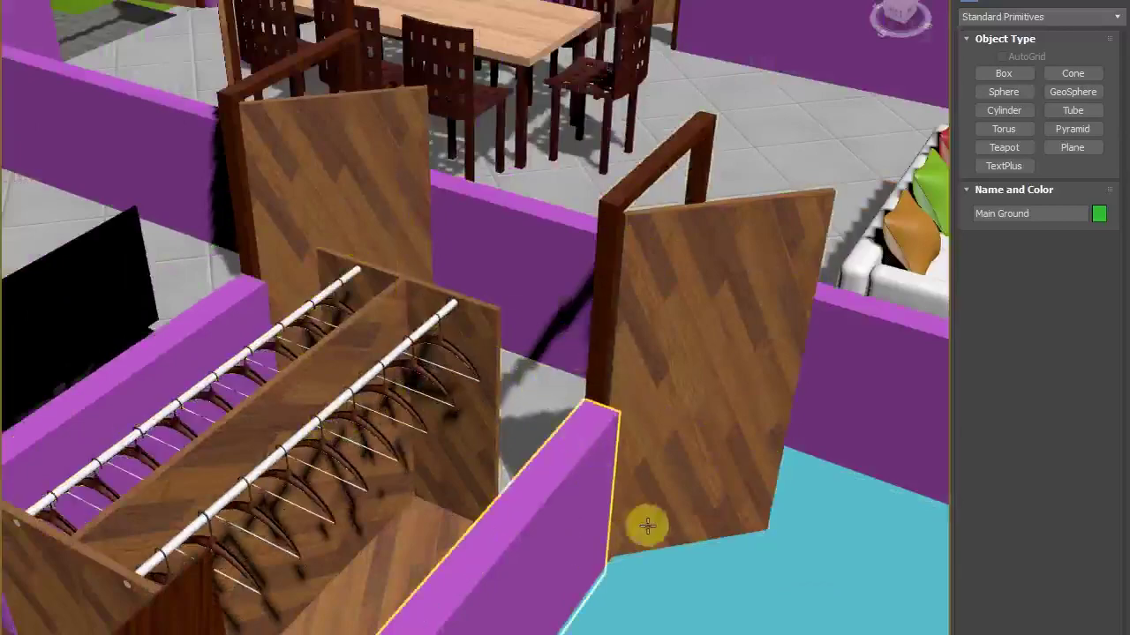
scroll(239, 295, "down", 3)
left_click(383, 500)
mouse_move(515, 413)
middle_mouse_down("alt")
mouse_move(391, 433)
mouse_move(227, 421)
mouse_move(350, 425)
middle_mouse_up("alt")
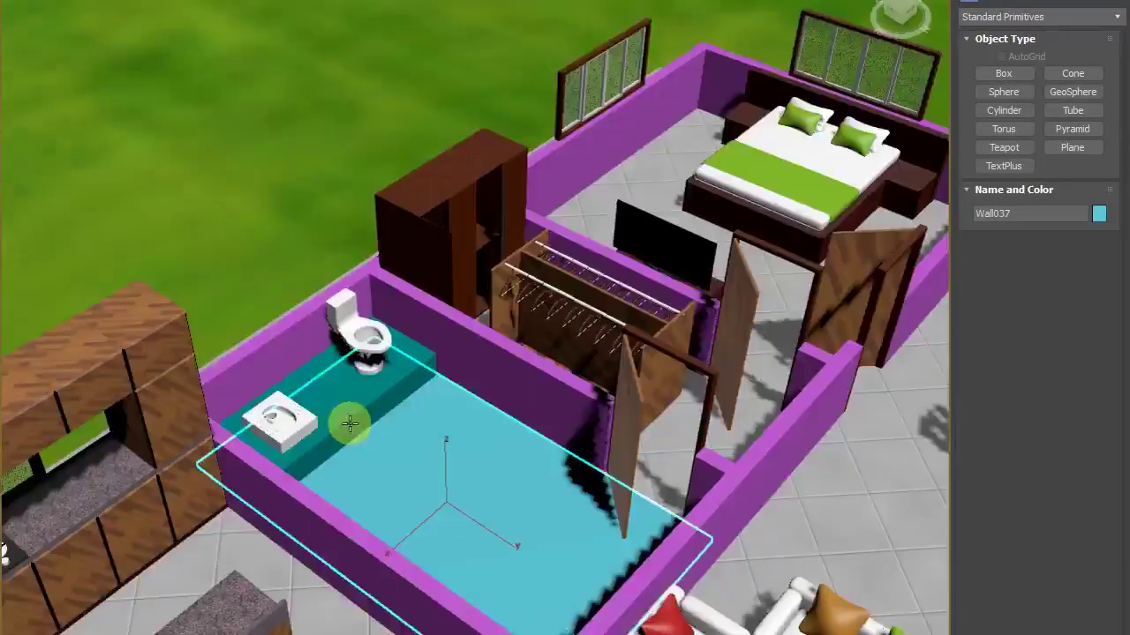
scroll(350, 424, "down", 2)
scroll(312, 327, "down", 4)
scroll(197, 320, "up", 3)
scroll(328, 399, "up", 2)
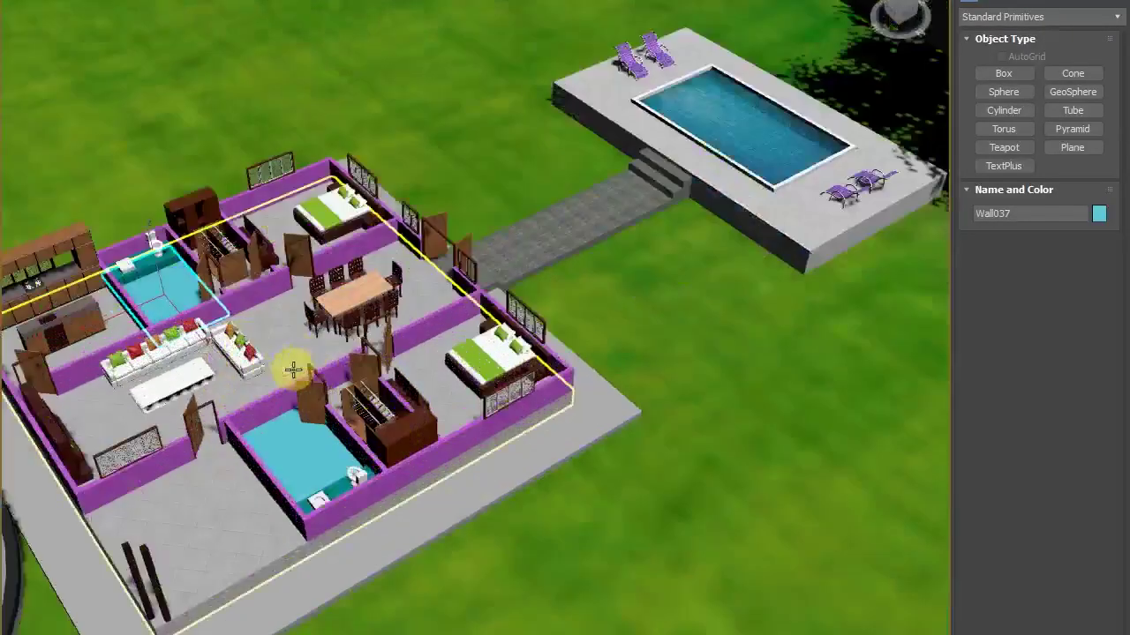
scroll(297, 481, "up", 5)
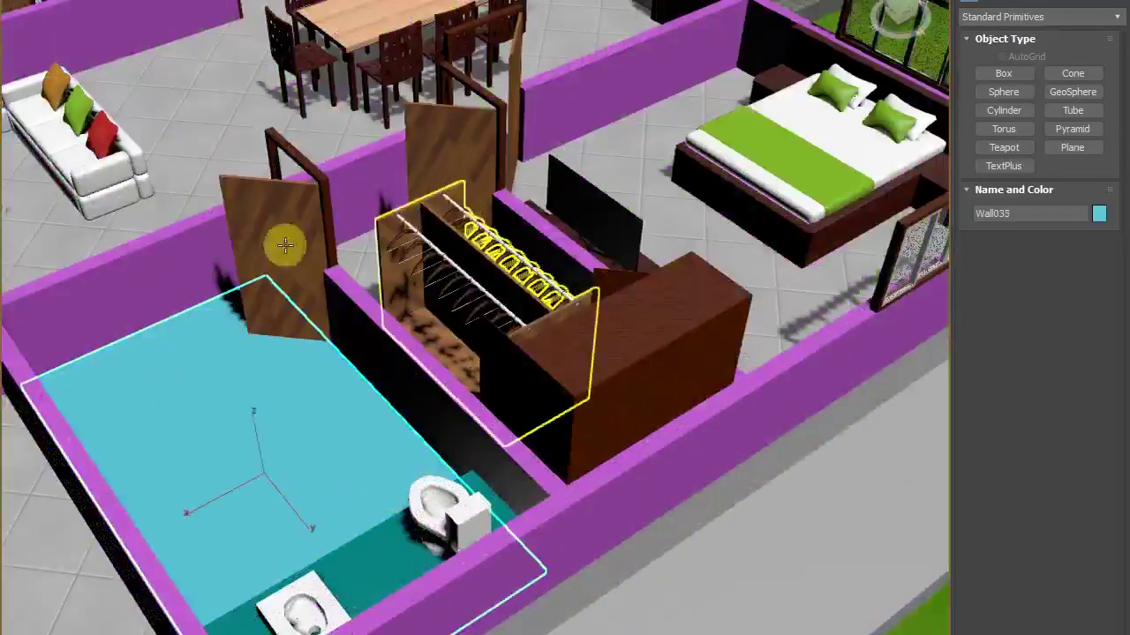
scroll(196, 467, "down", 5)
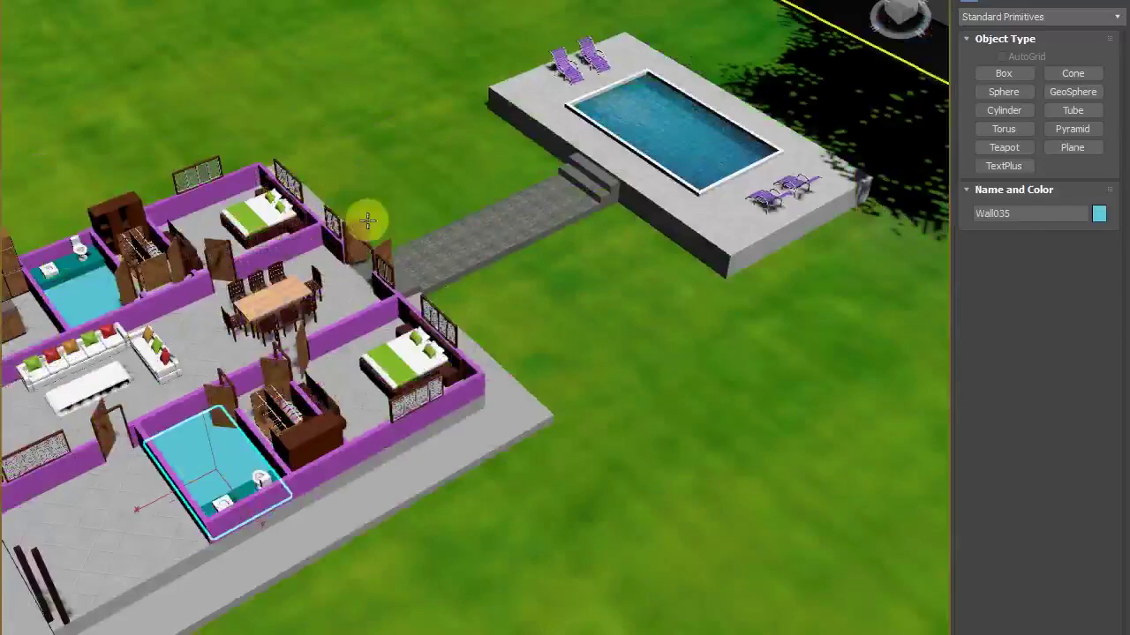
scroll(368, 220, "up", 4)
scroll(343, 304, "up", 4)
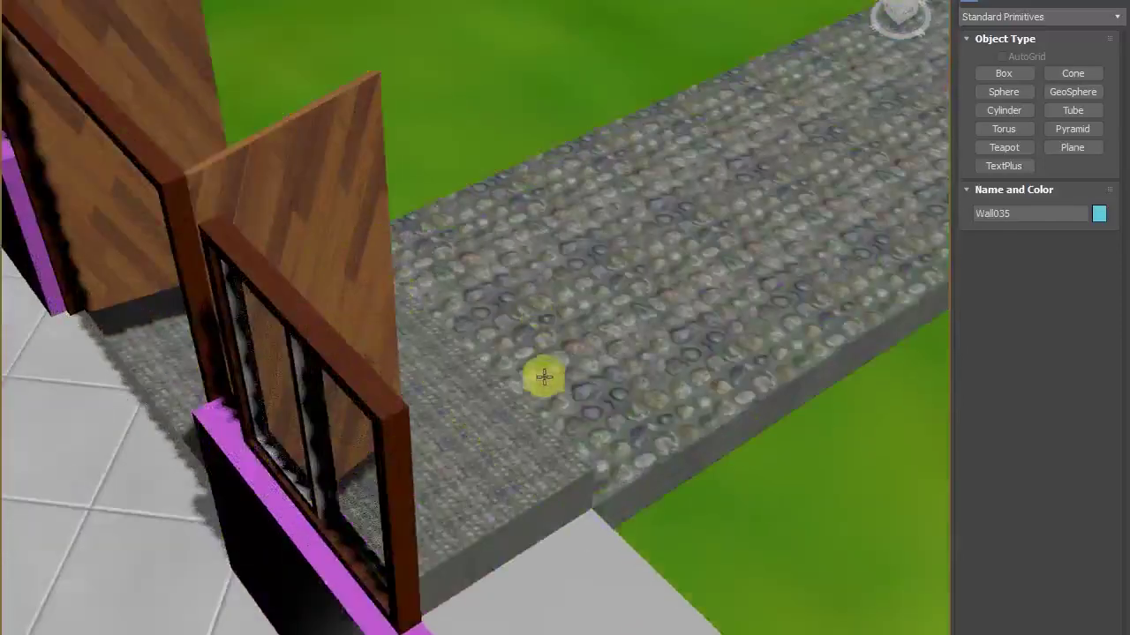
mouse_move(501, 441)
middle_mouse_down("alt")
mouse_move(379, 451)
mouse_move(260, 419)
middle_mouse_up("alt")
scroll(679, 291, "down", 4)
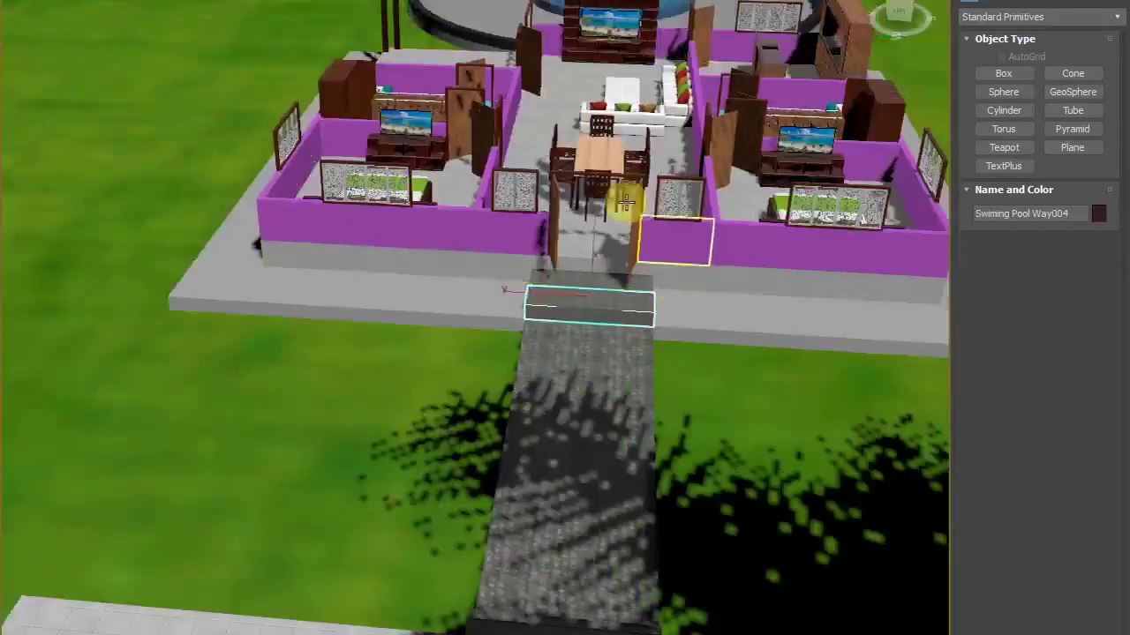
scroll(613, 191, "up", 3)
mouse_move(581, 435)
middle_mouse_down("alt")
mouse_move(588, 391)
mouse_move(605, 383)
mouse_move(577, 393)
mouse_move(568, 416)
mouse_move(618, 396)
mouse_move(831, 432)
mouse_move(713, 388)
middle_mouse_up("alt")
mouse_move(795, 288)
middle_mouse_down()
mouse_move(738, 294)
mouse_move(370, 471)
mouse_move(410, 437)
middle_mouse_up()
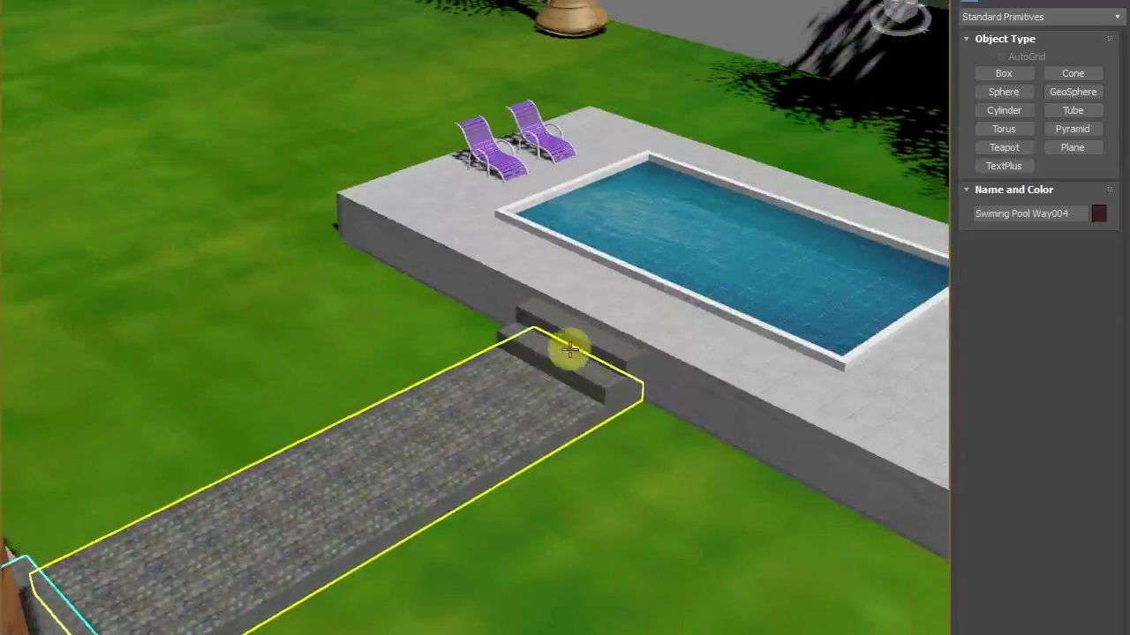
scroll(602, 328, "down", 2)
scroll(520, 398, "up", 3)
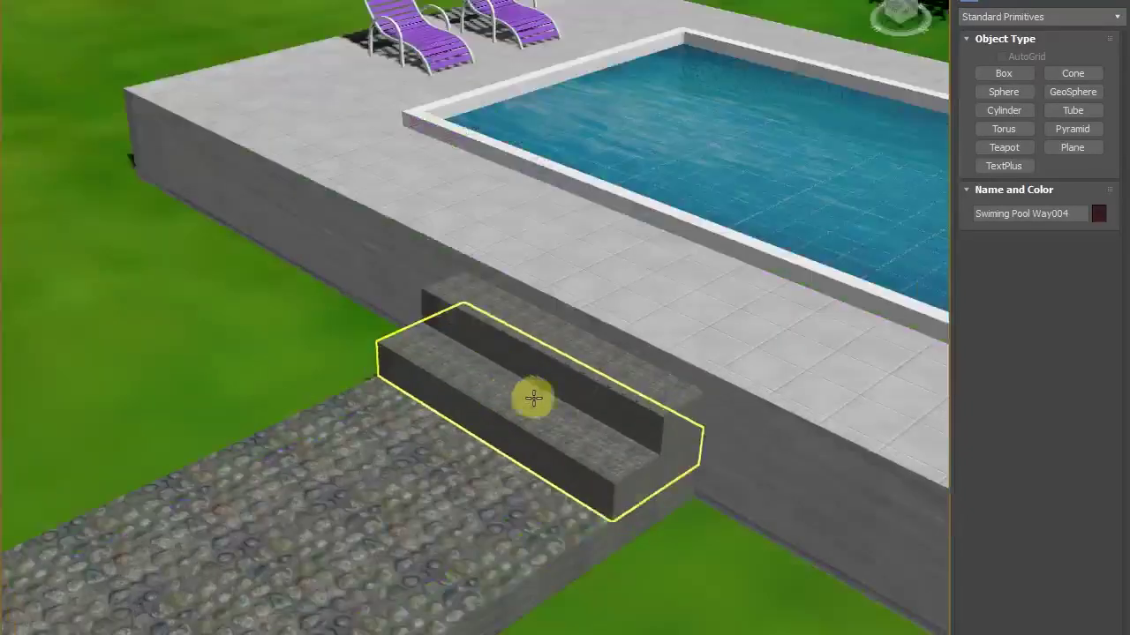
scroll(616, 412, "up", 3)
scroll(706, 325, "up", 3)
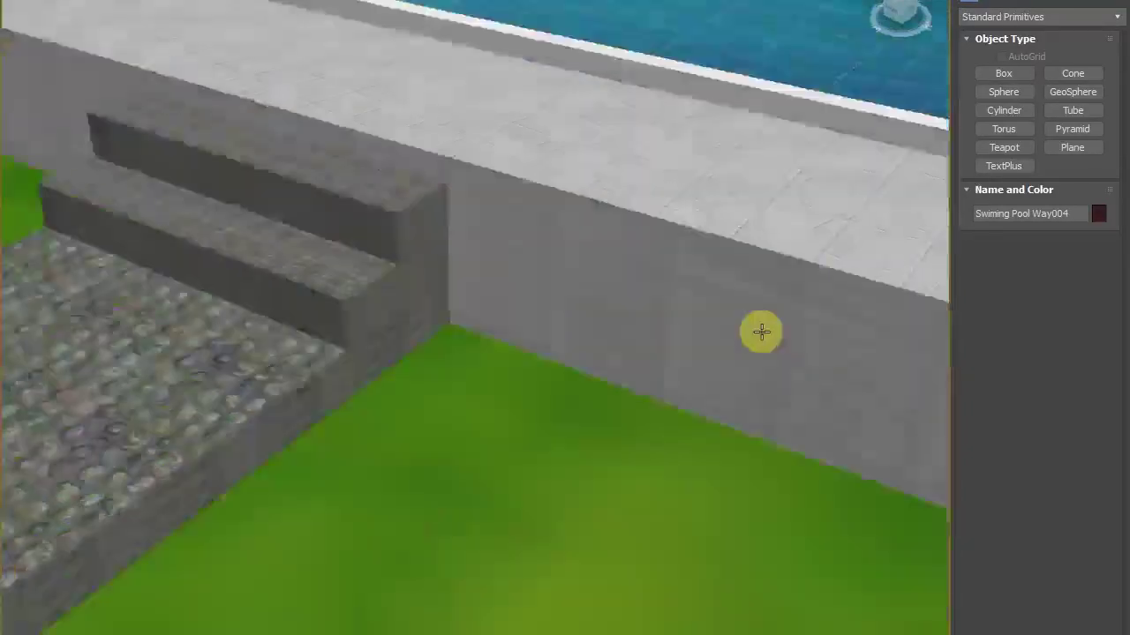
scroll(757, 330, "up", 3)
scroll(693, 380, "down", 8)
left_click(260, 173)
mouse_move(262, 173)
middle_mouse_down("alt")
mouse_move(359, 181)
mouse_move(501, 233)
middle_mouse_up("alt")
scroll(546, 306, "down", 5)
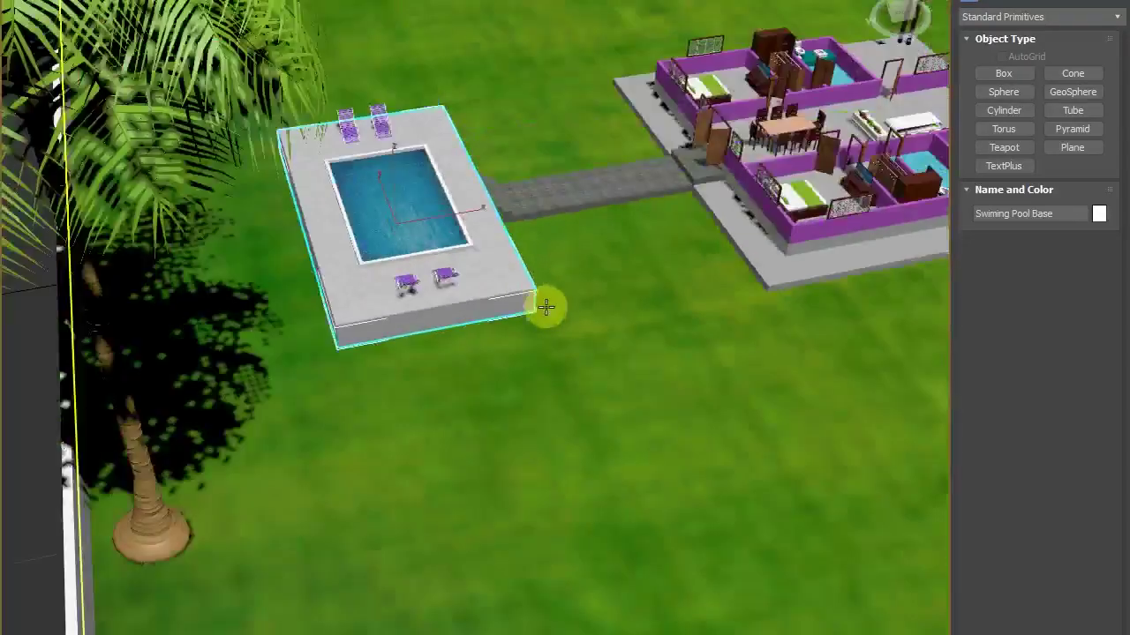
scroll(383, 201, "up", 5)
mouse_move(660, 314)
middle_mouse_down("alt")
mouse_move(568, 382)
mouse_move(114, 404)
middle_mouse_up("alt")
scroll(517, 350, "up", 3)
mouse_move(410, 265)
middle_mouse_down("alt")
mouse_move(525, 292)
mouse_move(504, 313)
mouse_move(308, 322)
middle_mouse_up("alt")
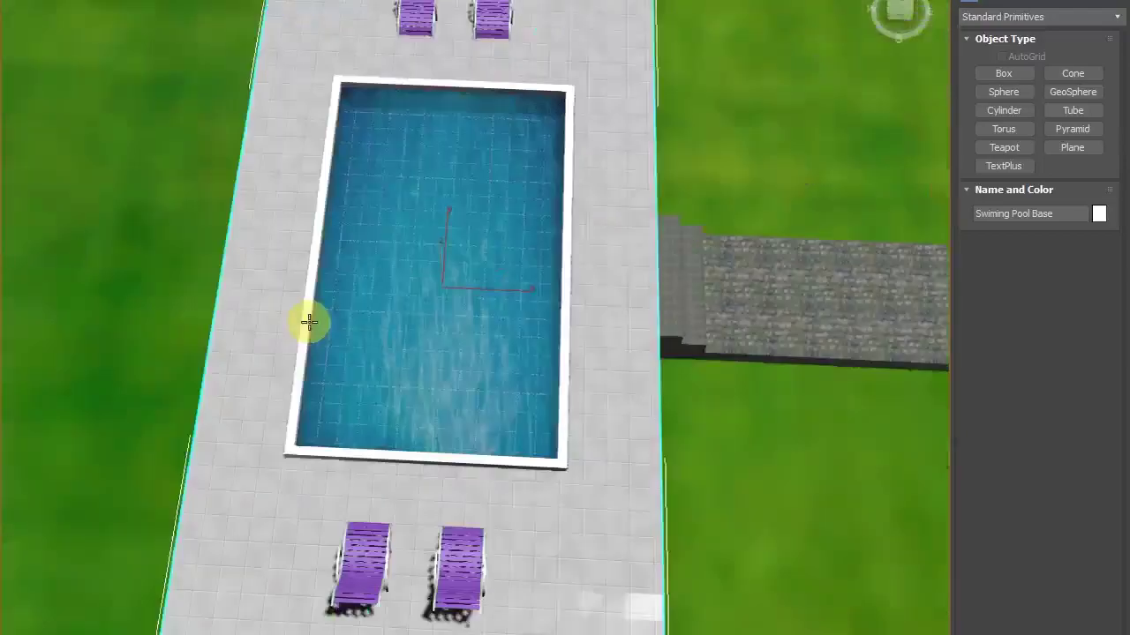
scroll(475, 13, "up", 2)
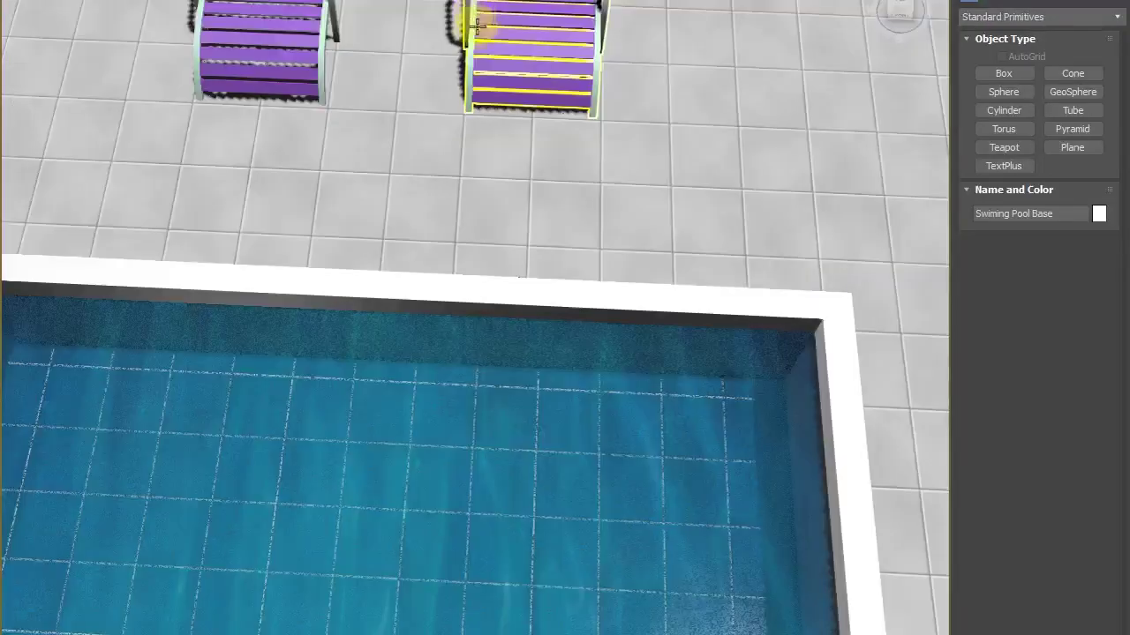
scroll(512, 53, "up", 3)
scroll(582, 176, "down", 4)
scroll(621, 262, "down", 2)
scroll(490, 106, "up", 2)
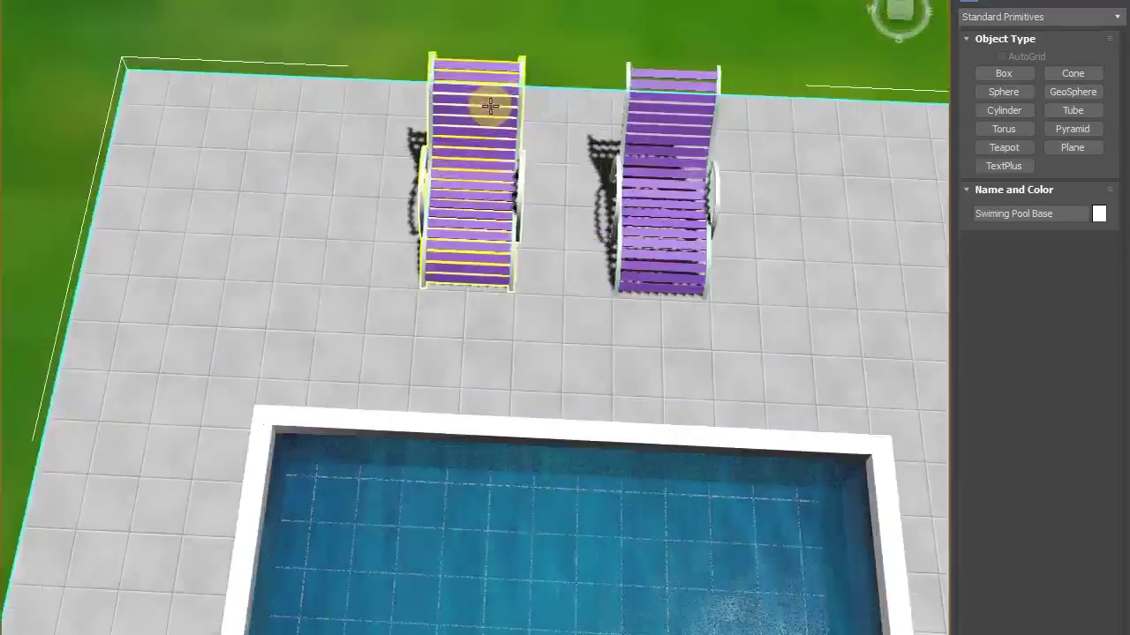
scroll(618, 197, "up", 1)
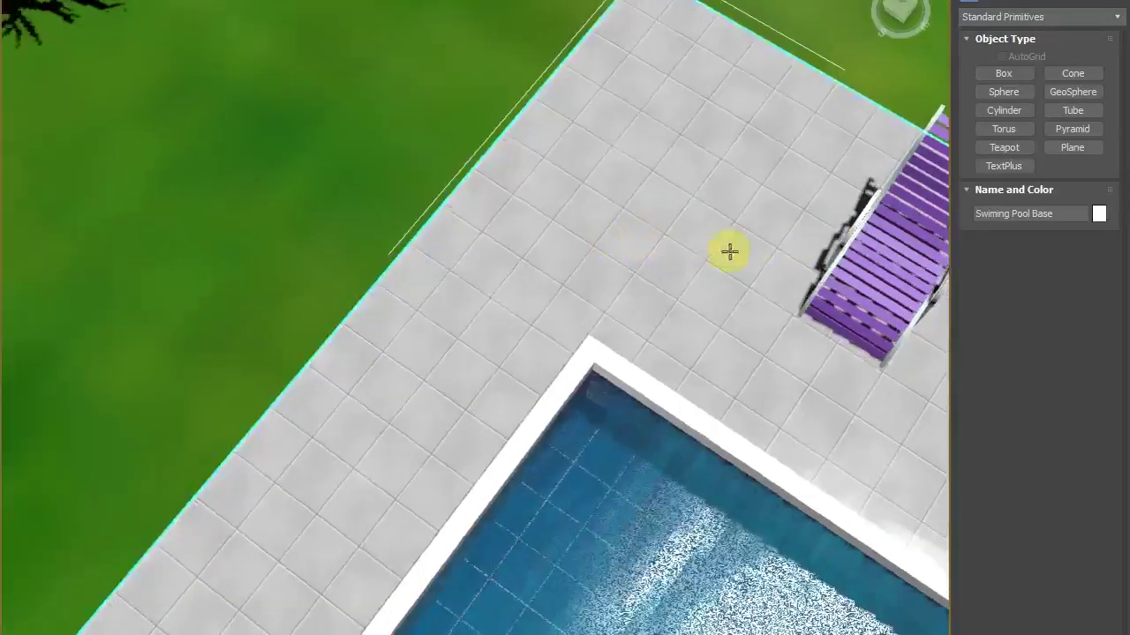
left_click(935, 242)
scroll(750, 256, "up", 3)
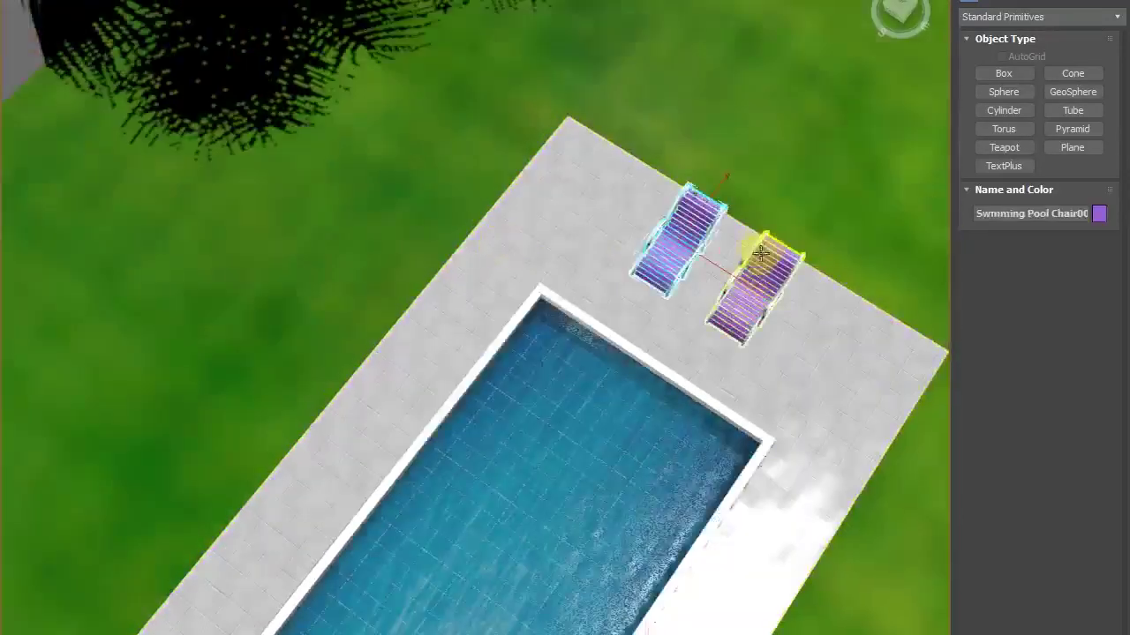
left_click(737, 327, "ctrl")
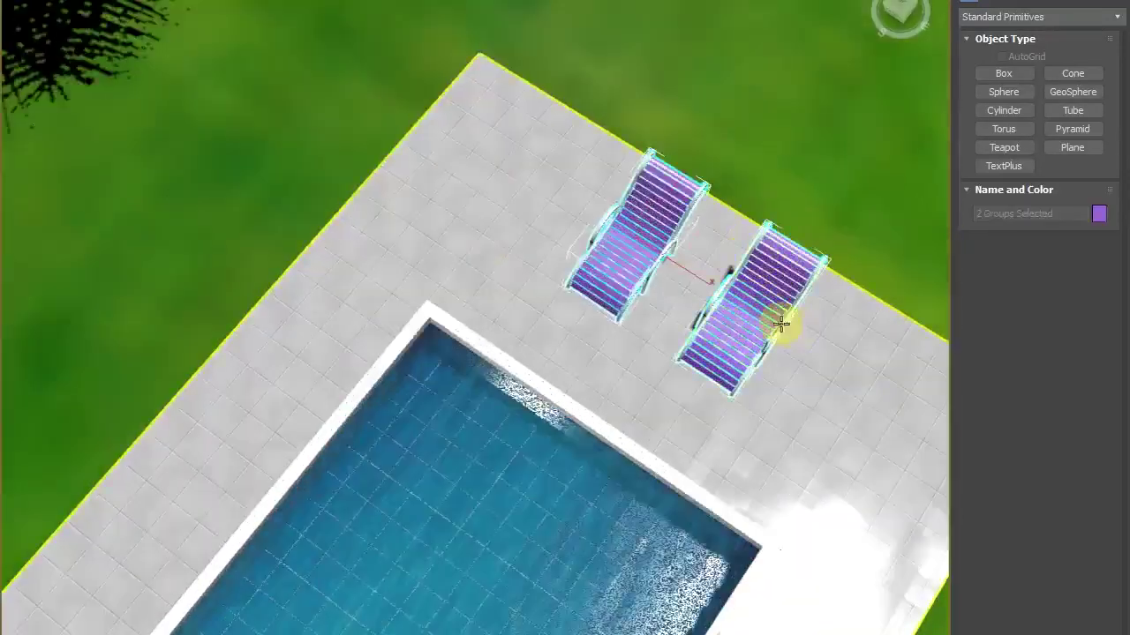
middle_click_drag(782, 323, 621, 285, "alt")
scroll(621, 285, "down", 3)
scroll(584, 259, "down", 1)
scroll(582, 259, "down", 3)
scroll(646, 254, "down", 3)
scroll(694, 222, "down", 3)
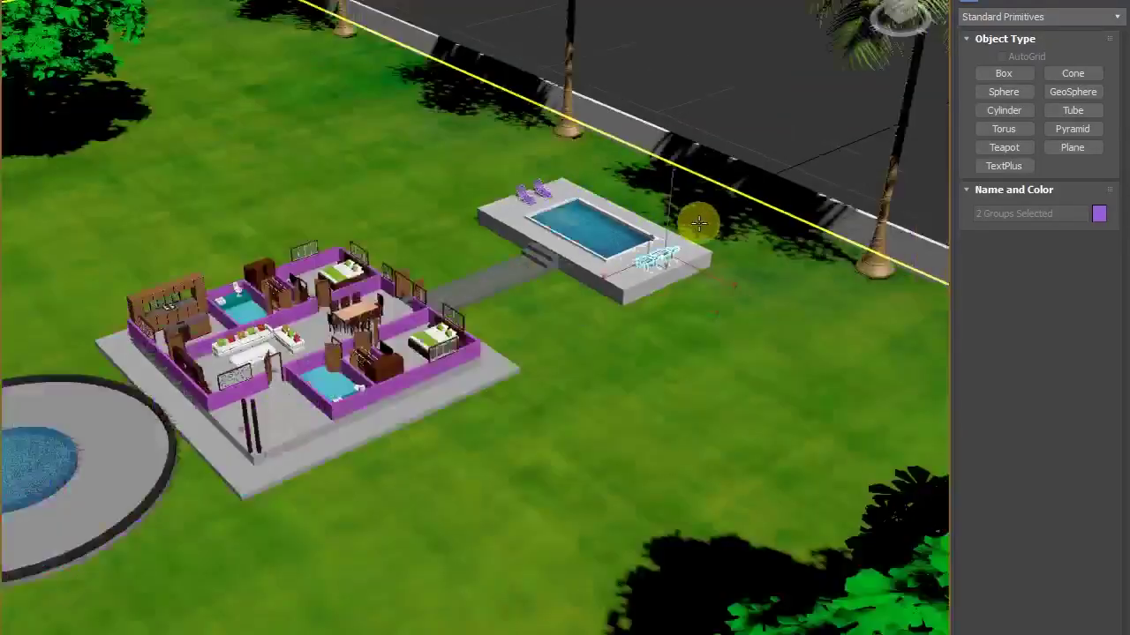
scroll(724, 221, "down", 3)
scroll(727, 222, "down", 2)
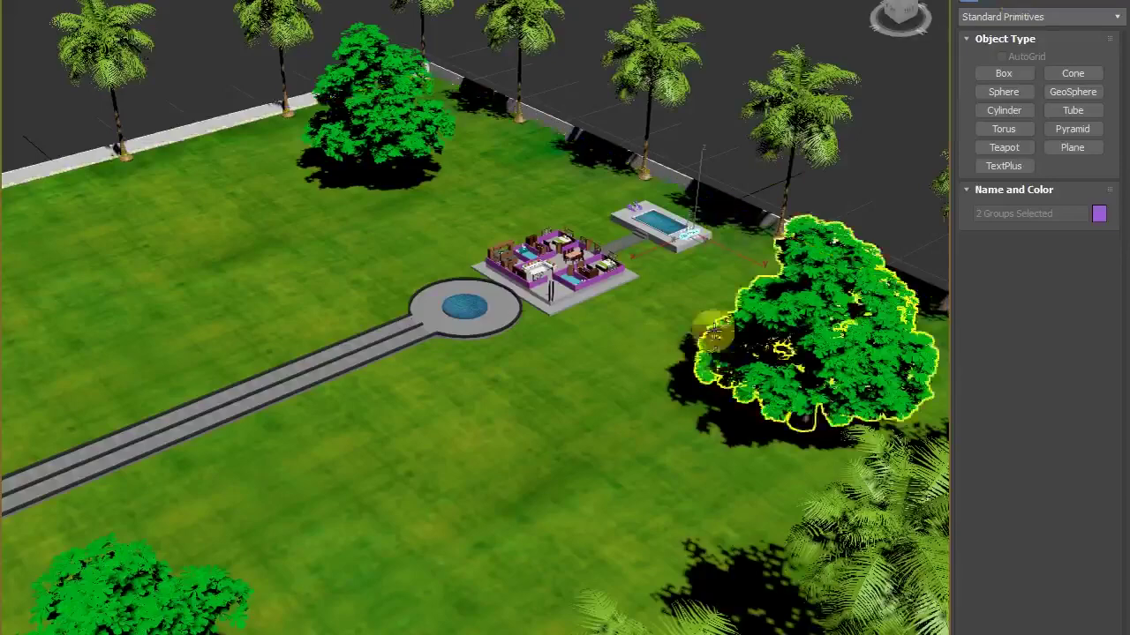
scroll(657, 389, "down", 5)
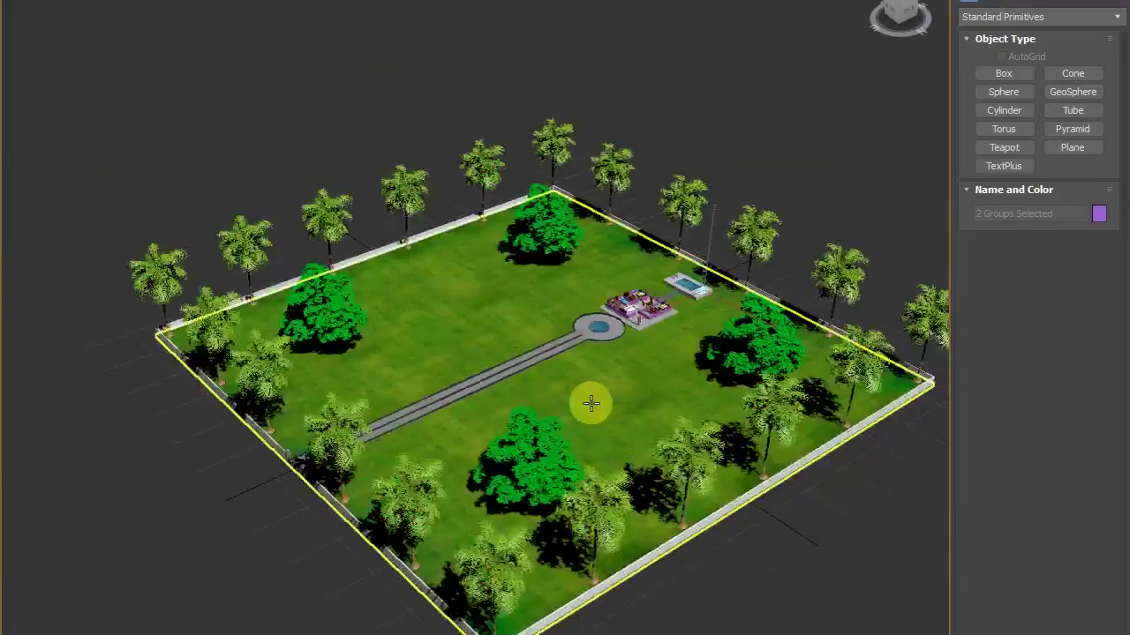
scroll(591, 403, "up", 2)
scroll(627, 461, "up", 3)
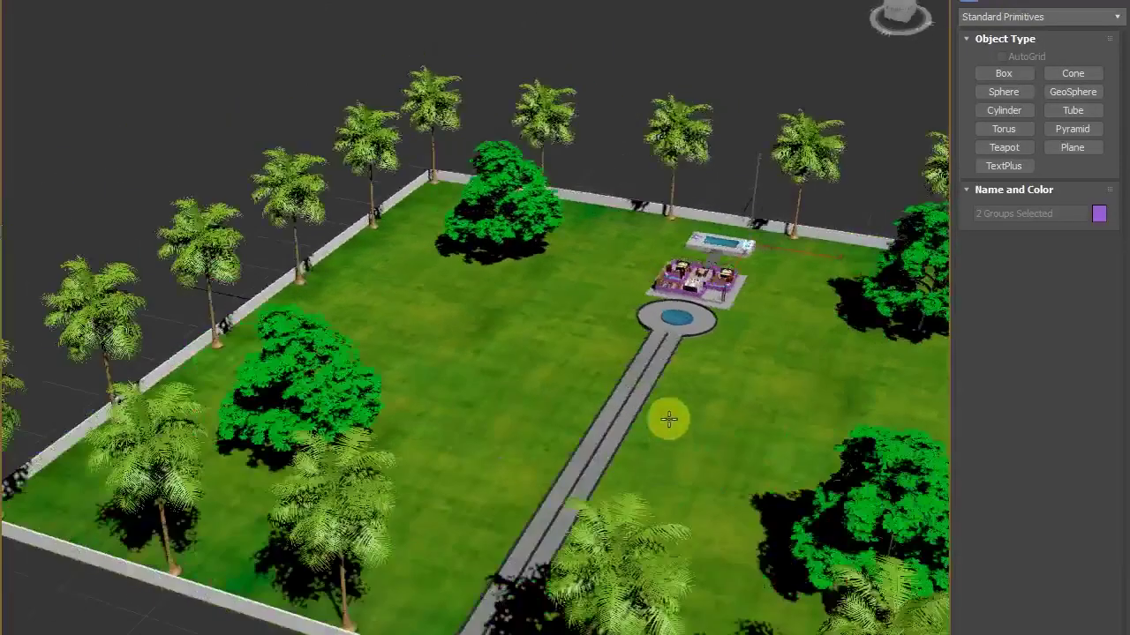
scroll(517, 265, "down", 5)
scroll(582, 295, "up", 2)
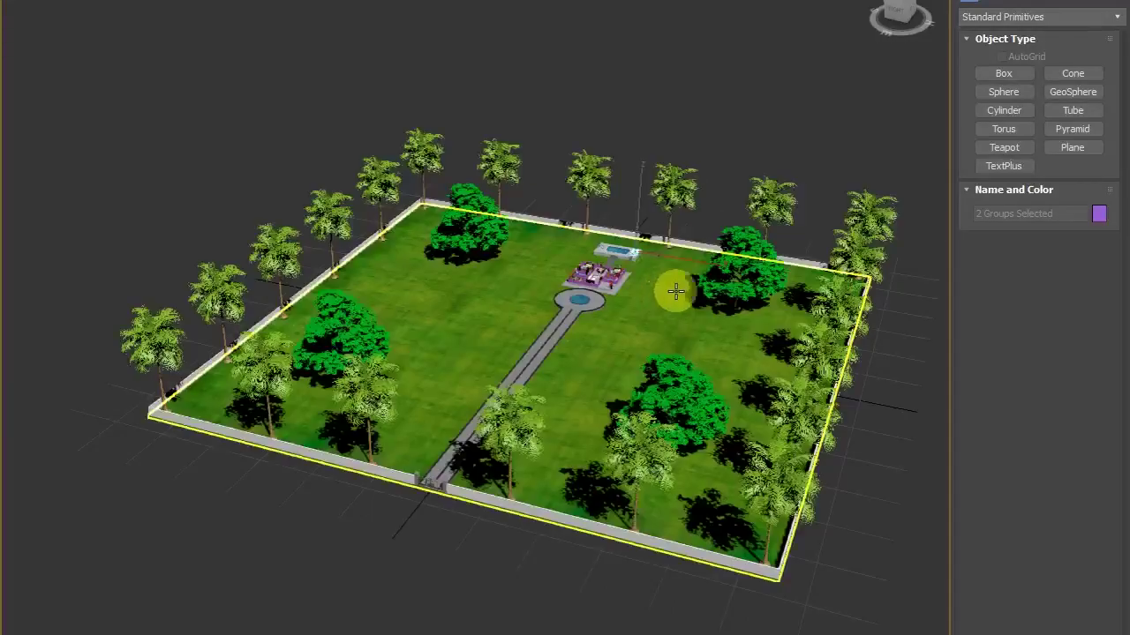
left_click(668, 69)
left_click(627, 334)
mouse_move(590, 471)
middle_mouse_down("alt")
mouse_move(713, 474)
mouse_move(626, 470)
middle_mouse_up("alt")
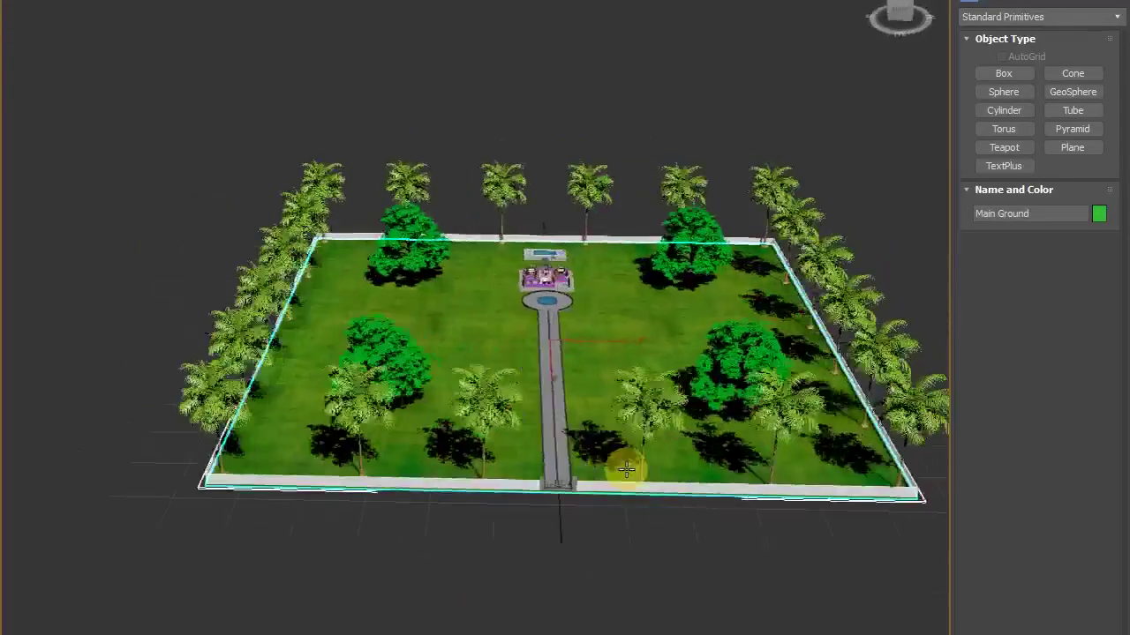
mouse_move(900, 17)
left_mouse_down()
mouse_move(827, 17)
mouse_move(749, 163)
left_mouse_up()
left_click(808, 94)
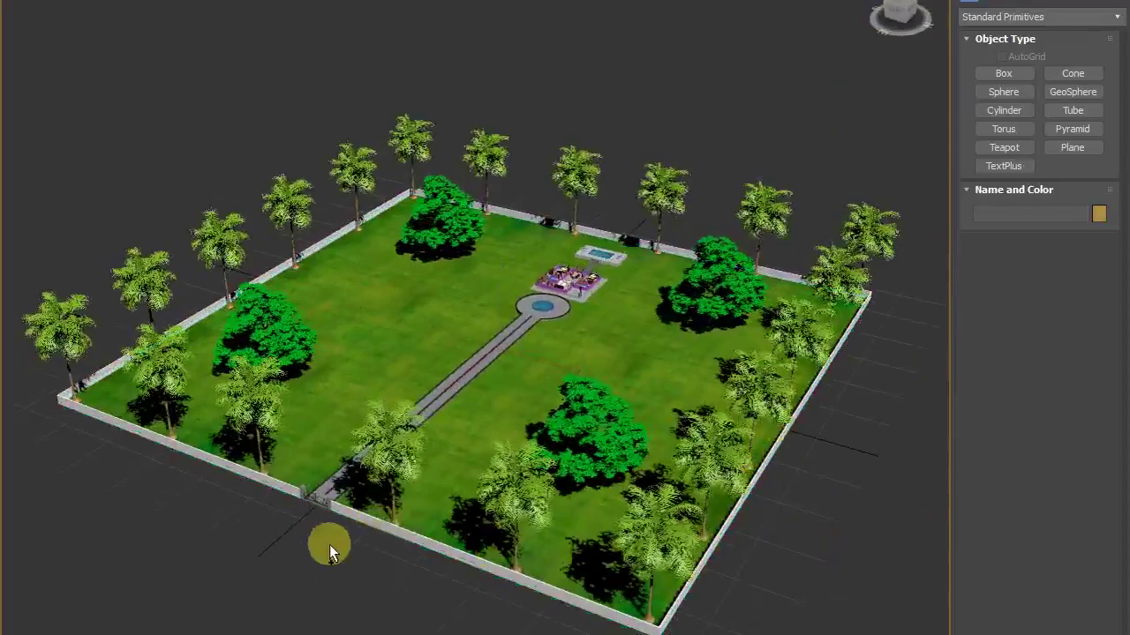
left_click(892, 34)
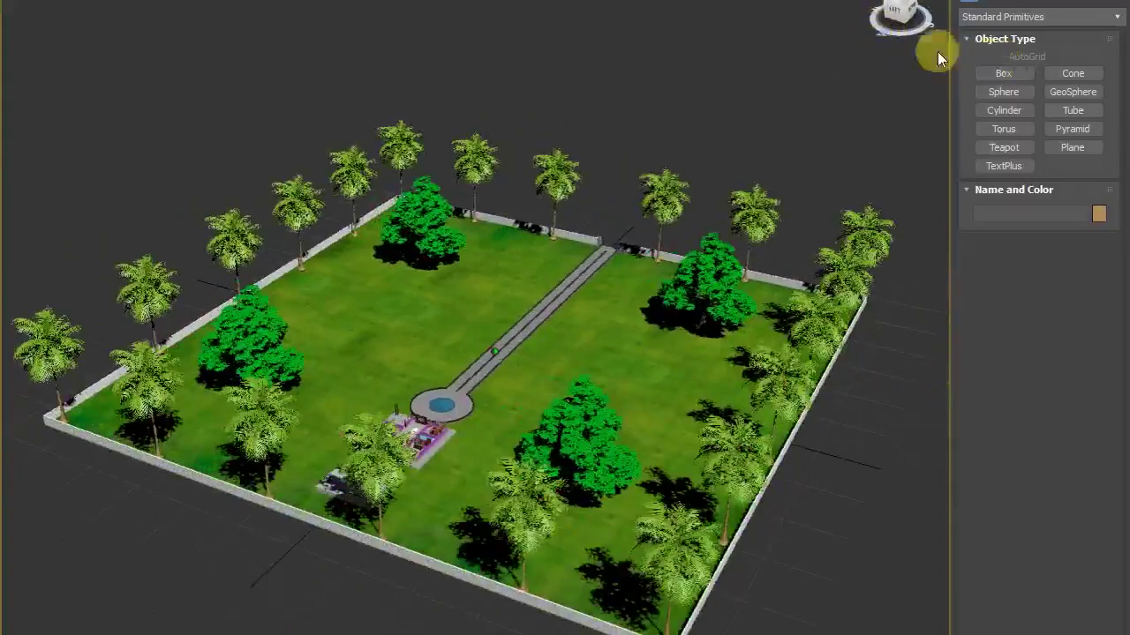
left_click_drag(918, 26, 865, 30)
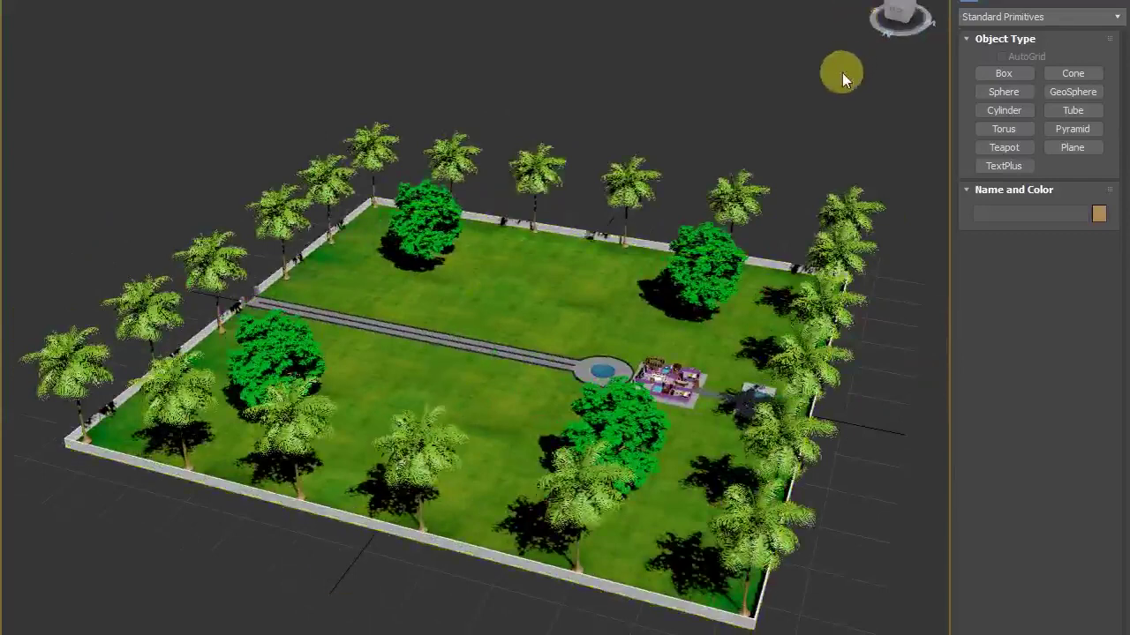
middle_click_drag(841, 72, 781, 158, "alt")
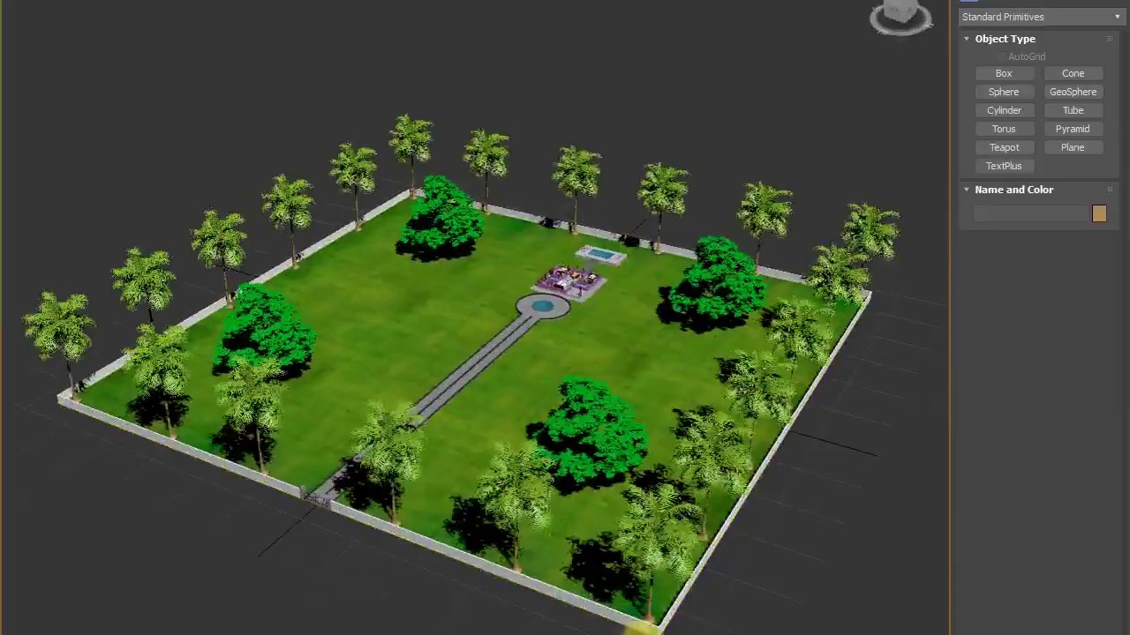